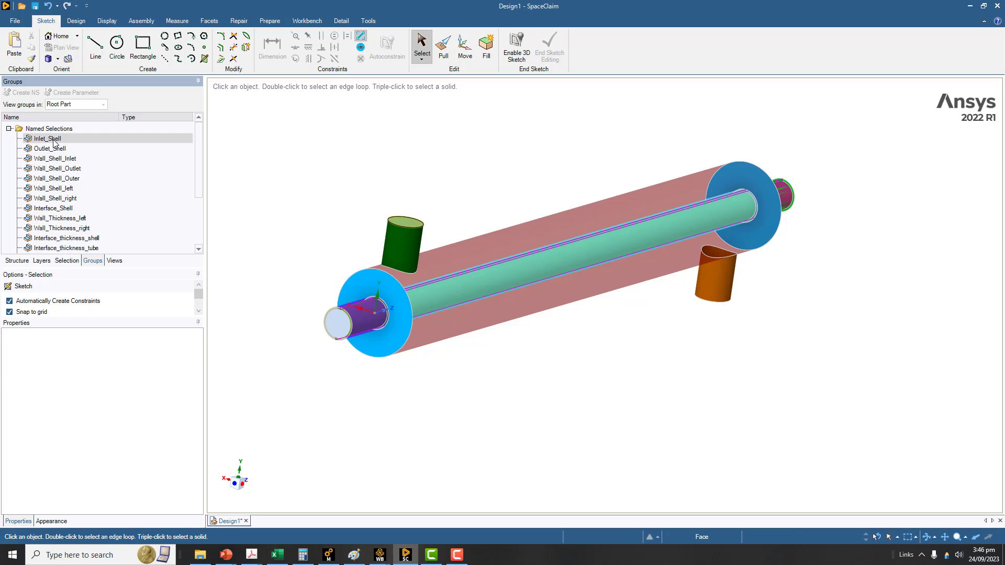
Review the faces in the shell, thickness and tube named selections, from Outlet_Shell through Interface_tube.
{"action": "left_click", "coordinate": [51, 149]}
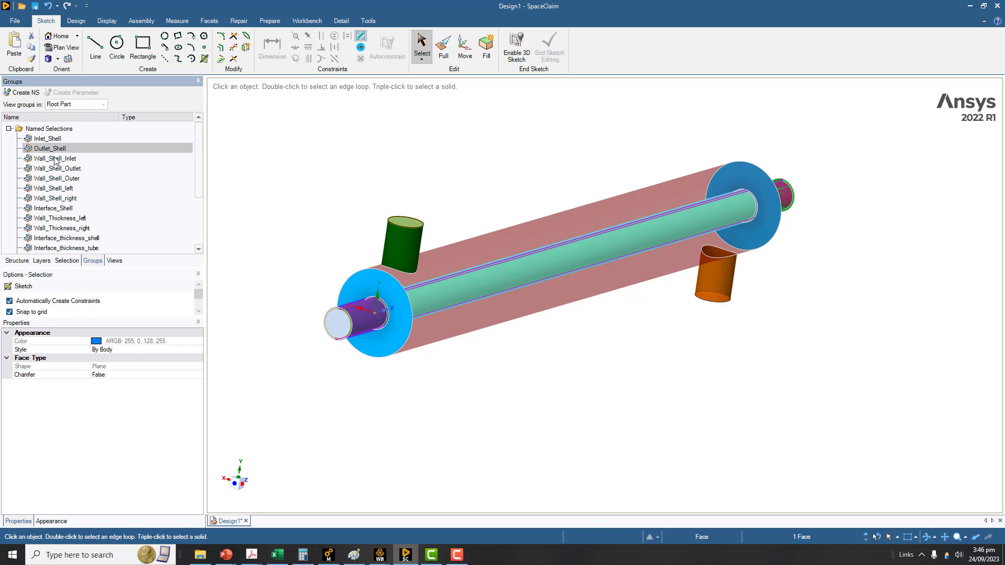
{"action": "left_click", "coordinate": [57, 169]}
{"action": "left_click", "coordinate": [53, 207]}
{"action": "left_click", "coordinate": [63, 228]}
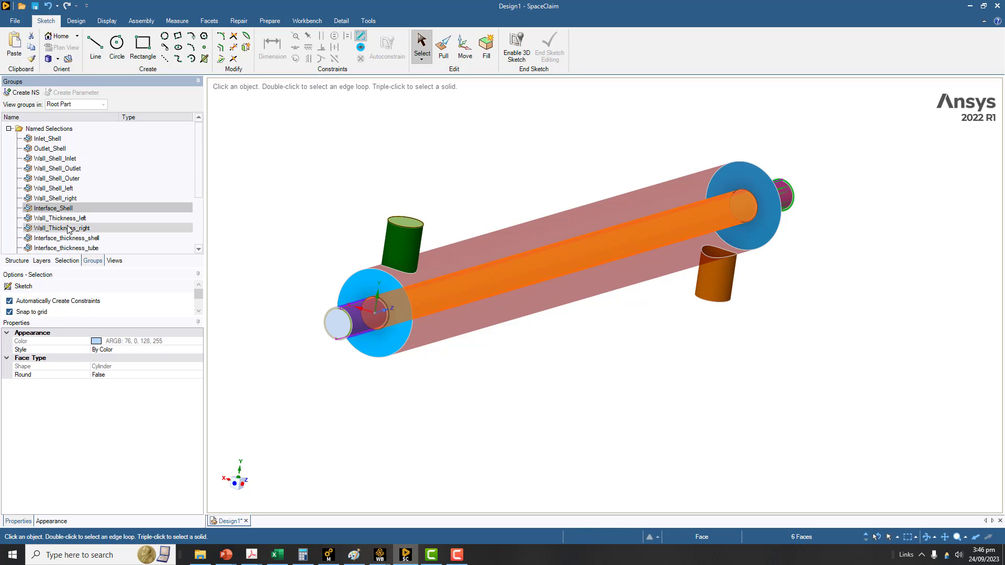
{"action": "left_click", "coordinate": [68, 238]}
{"action": "left_click", "coordinate": [70, 249]}
{"action": "scroll", "coordinate": [71, 246], "scroll_direction": "down", "scroll_amount": 2}
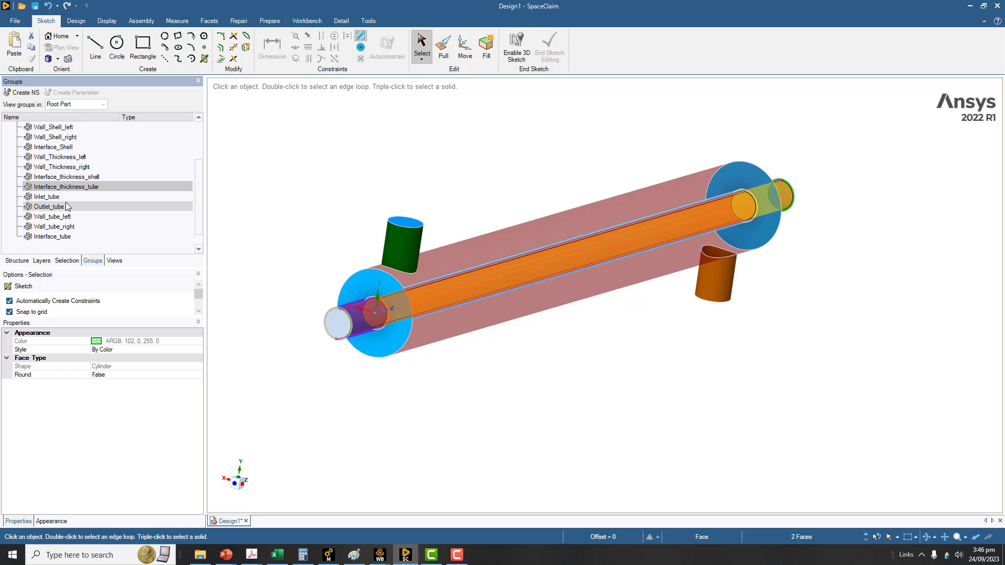
{"action": "left_click", "coordinate": [62, 197]}
{"action": "left_click", "coordinate": [56, 207]}
{"action": "left_click", "coordinate": [63, 226]}
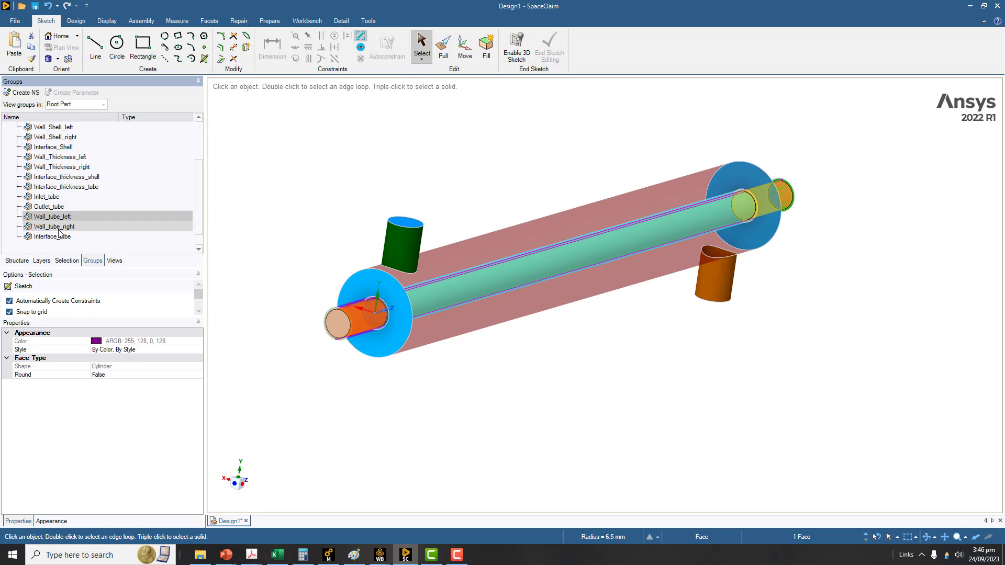
{"action": "left_click", "coordinate": [74, 237]}
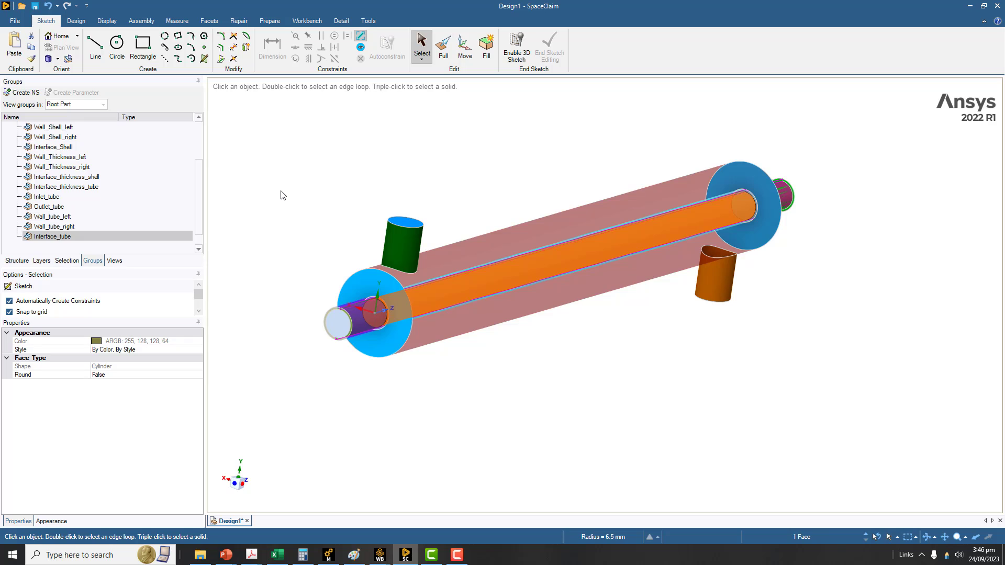
Transfer the heat exchanger geometry to Ansys Workbench 2022 R1.
{"action": "left_click", "coordinate": [238, 21]}
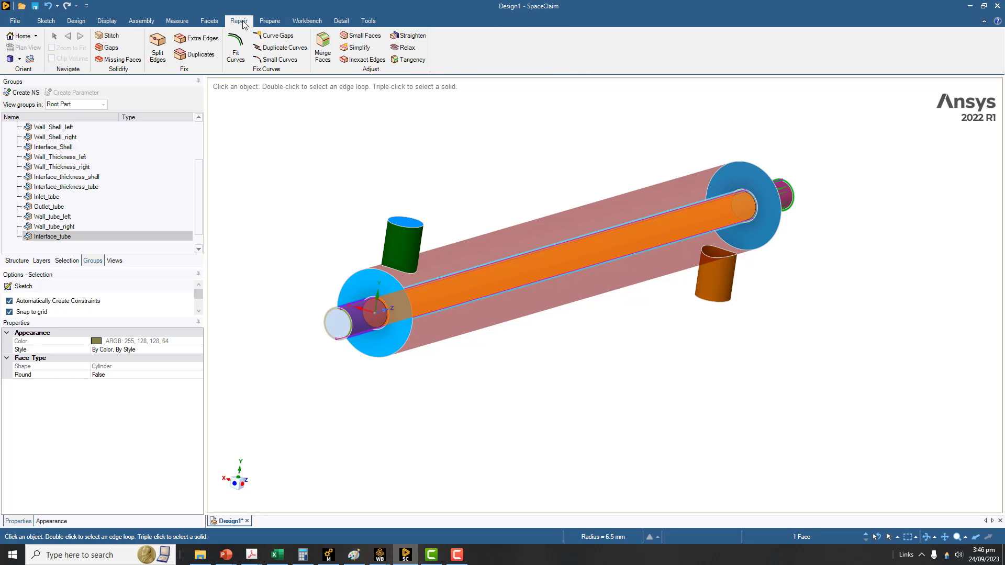
{"action": "left_click", "coordinate": [274, 22]}
{"action": "left_click", "coordinate": [307, 21]}
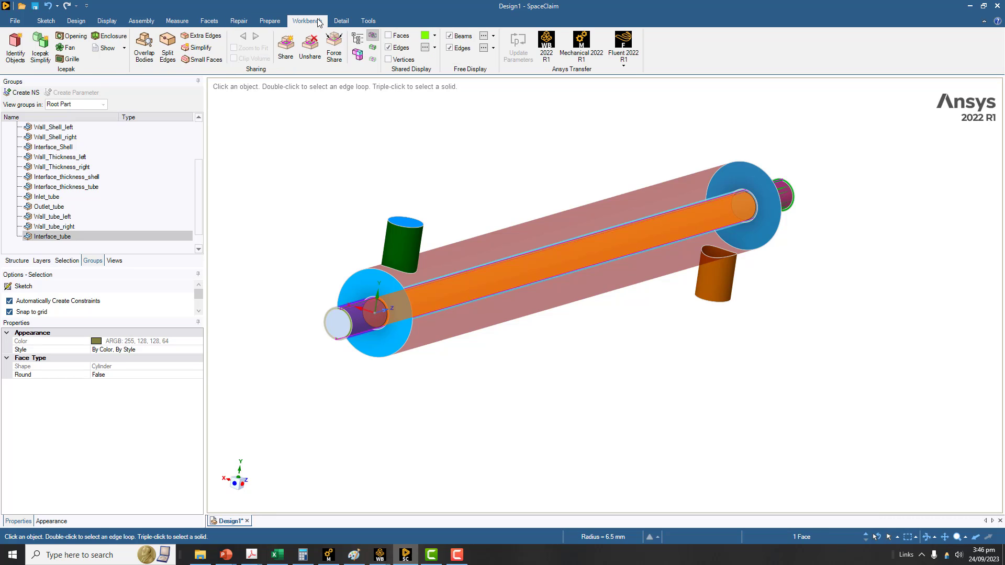
{"action": "left_click", "coordinate": [548, 45]}
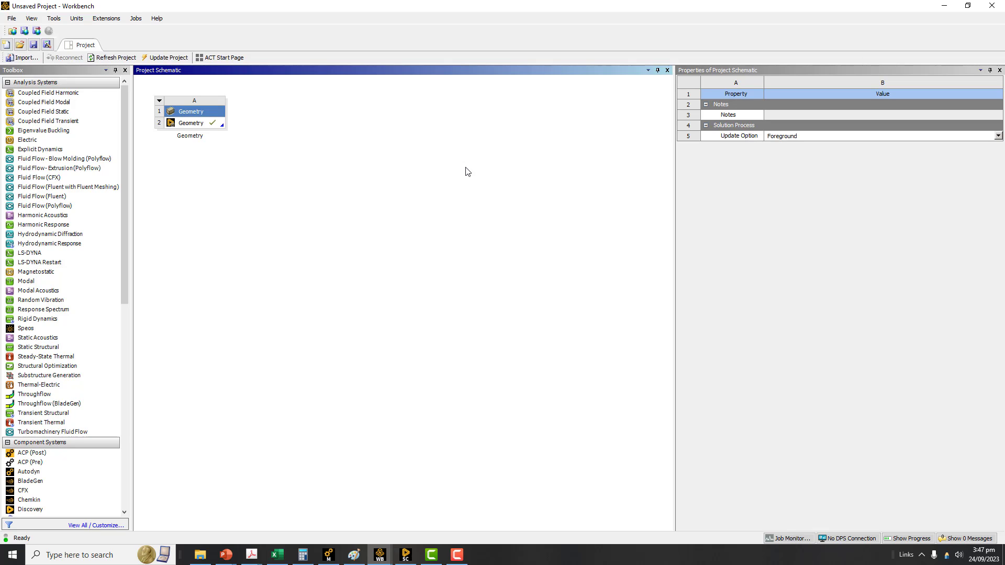
Duplicate the Geometry system in the project schematic.
{"action": "left_click", "coordinate": [203, 123]}
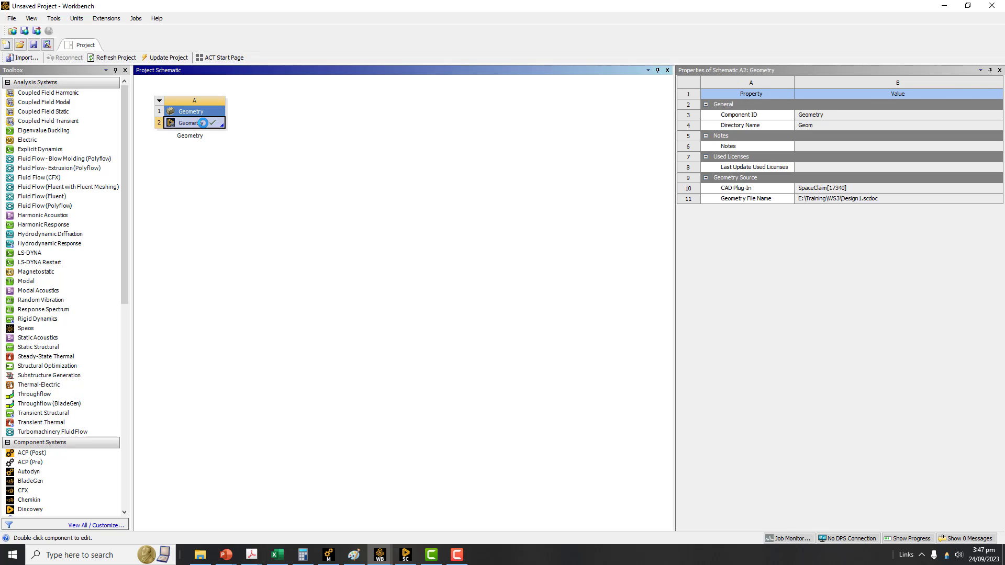
{"action": "right_click", "coordinate": [202, 113]}
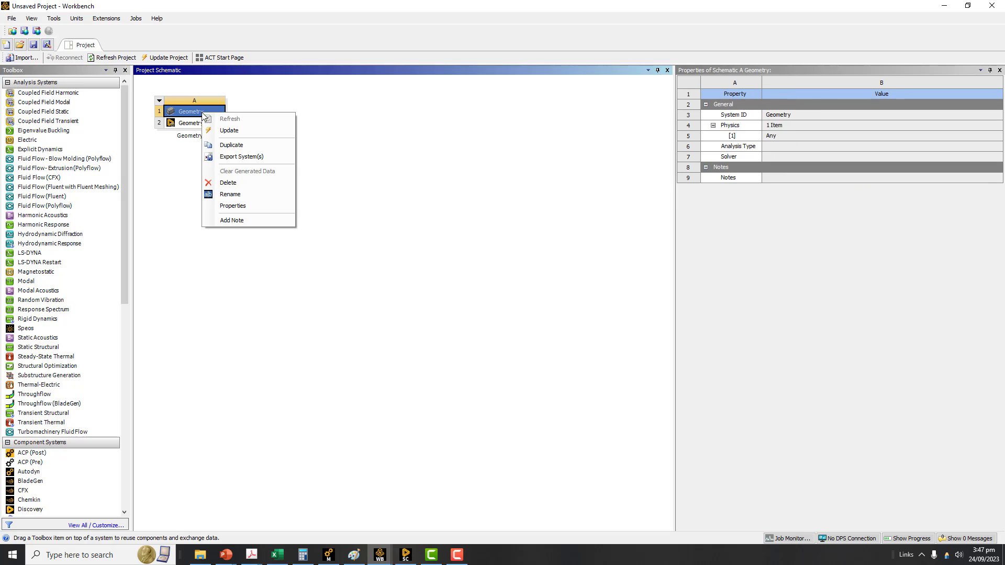
{"action": "left_click", "coordinate": [189, 126]}
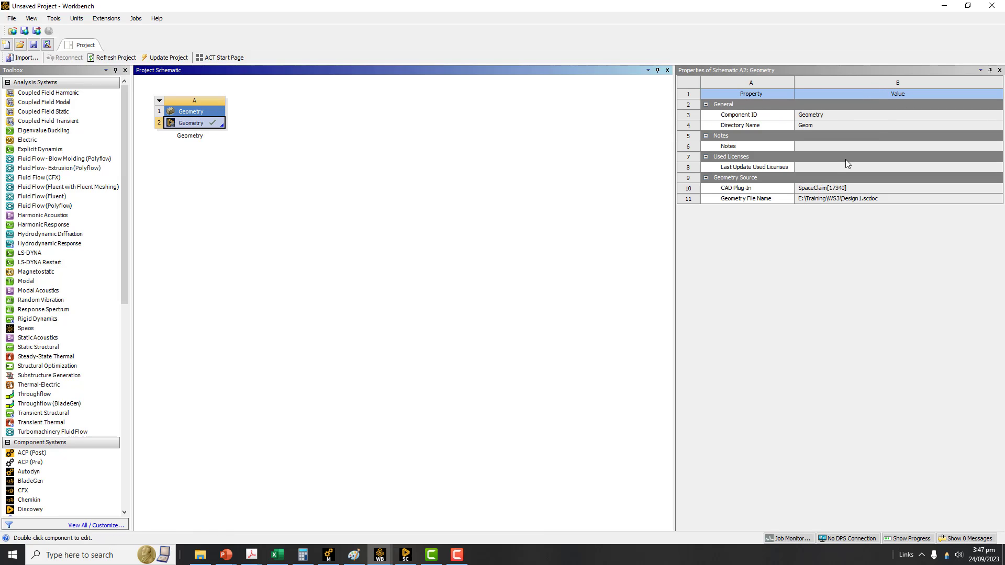
{"action": "left_click", "coordinate": [207, 112]}
{"action": "right_click", "coordinate": [206, 111]}
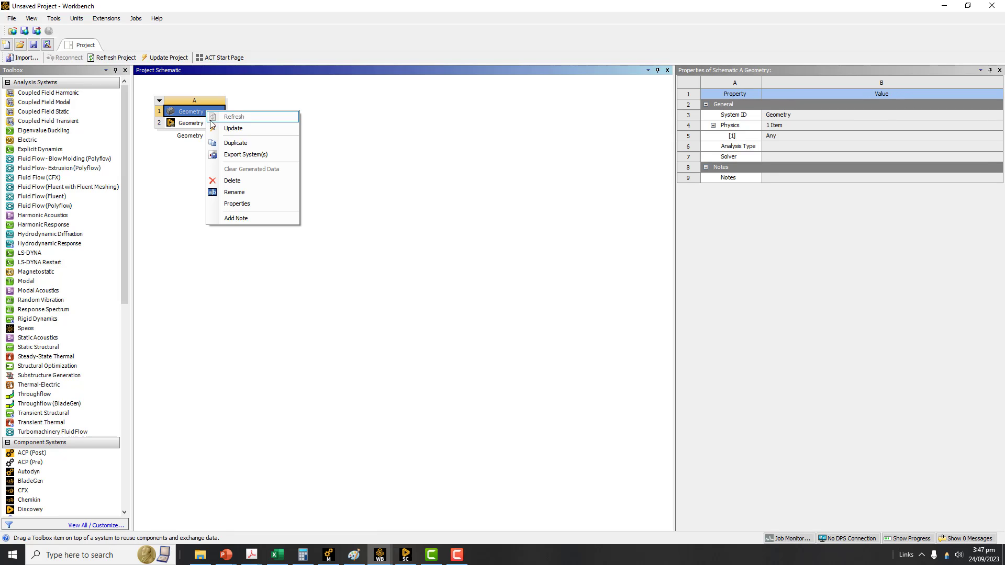
{"action": "left_click", "coordinate": [241, 144]}
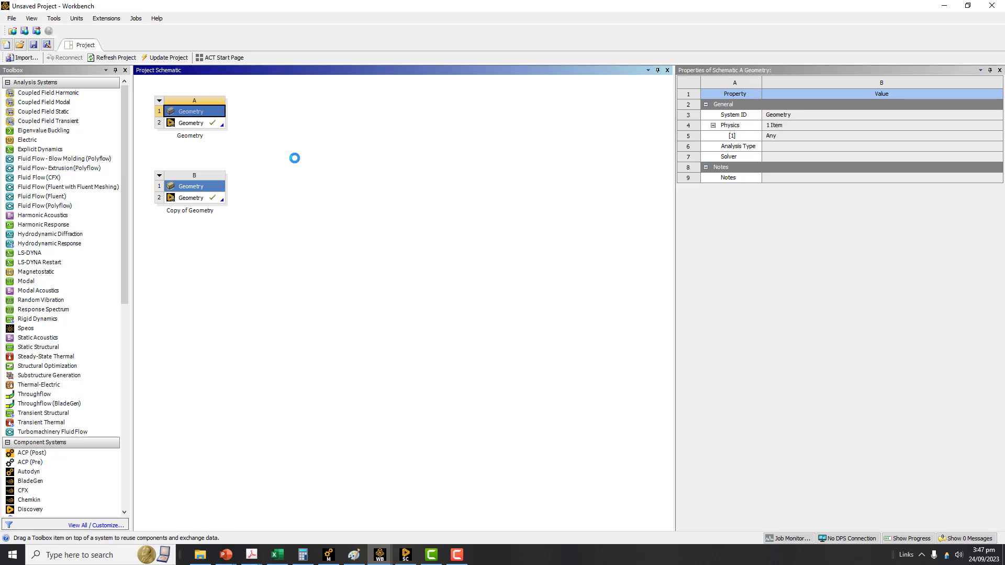
Compare the properties of the original Geometry cell with those of the copied one.
{"action": "left_click", "coordinate": [197, 201]}
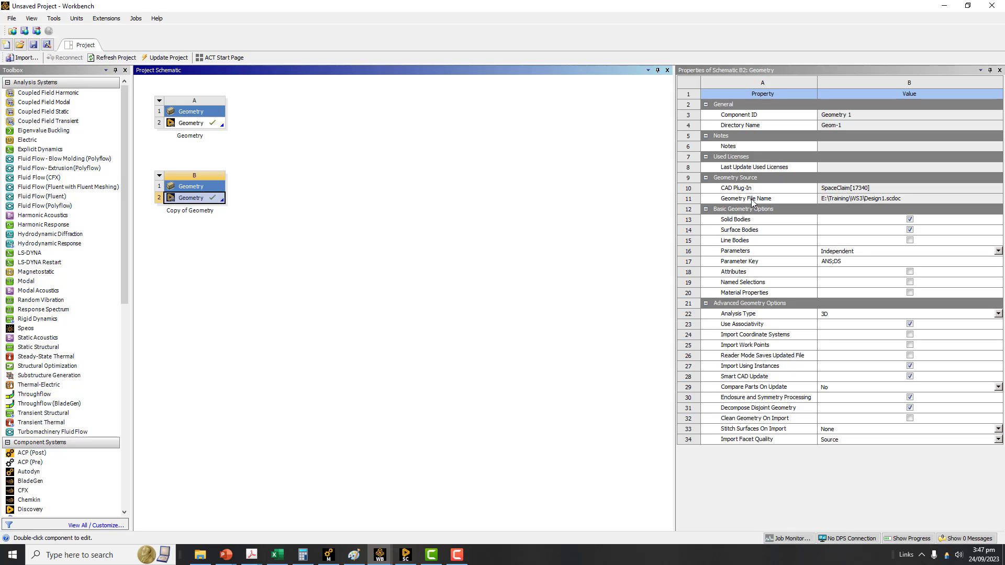
{"action": "left_click", "coordinate": [195, 123]}
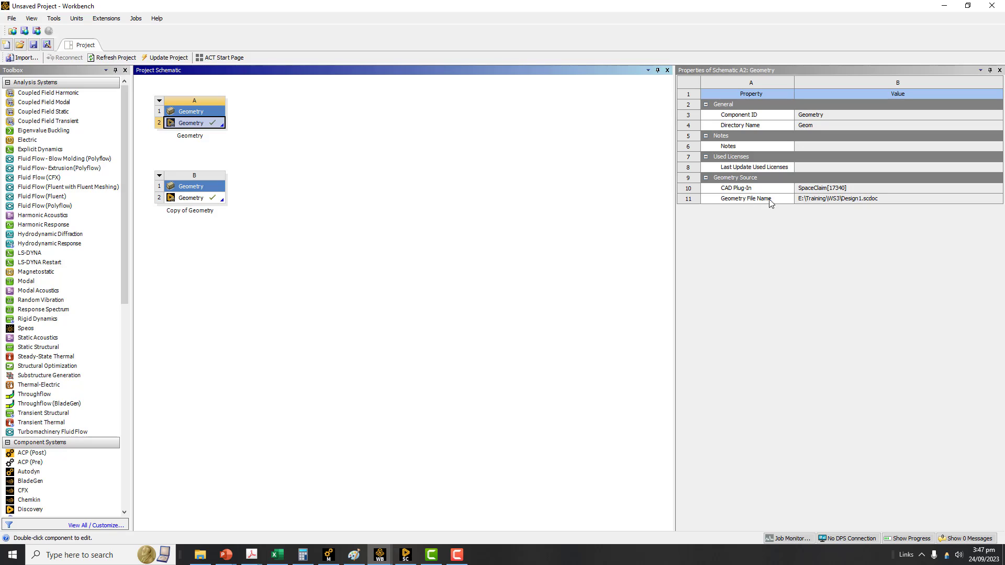
{"action": "left_click", "coordinate": [184, 199]}
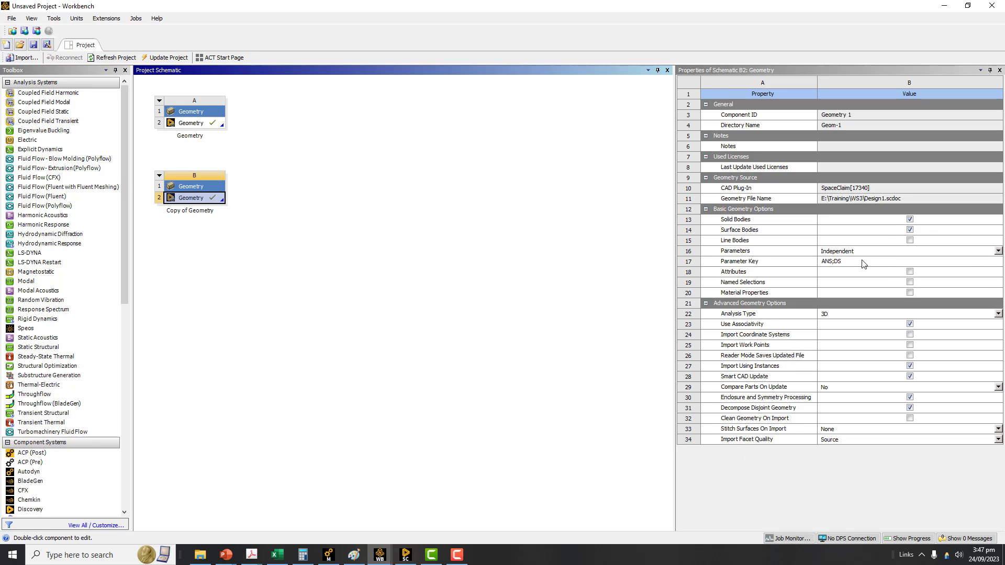
Switch to SpaceClaim, clear the named selection key in the Workbench file options, and save the design.
{"action": "left_click", "coordinate": [406, 555]}
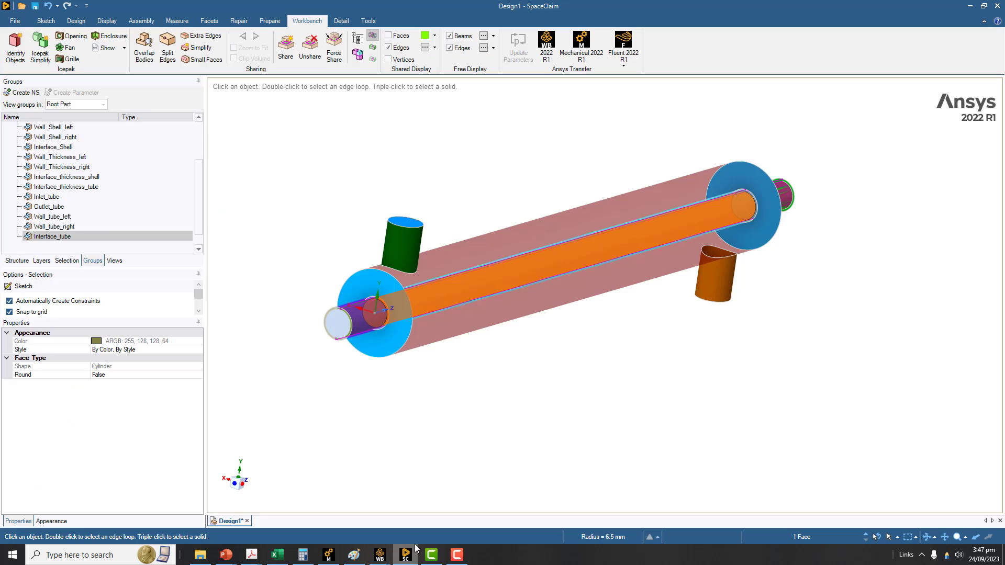
{"action": "left_click", "coordinate": [14, 24]}
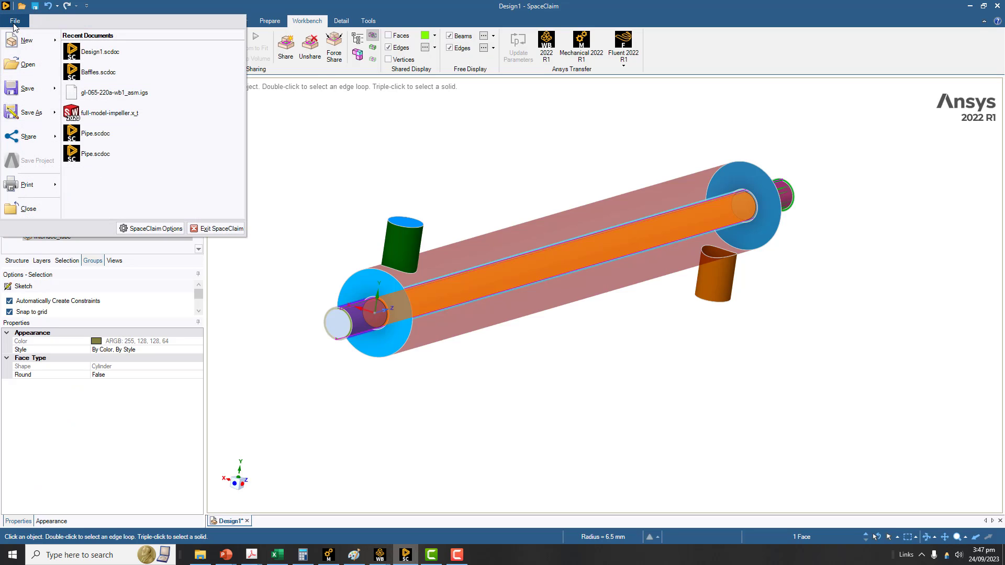
{"action": "left_click", "coordinate": [141, 228]}
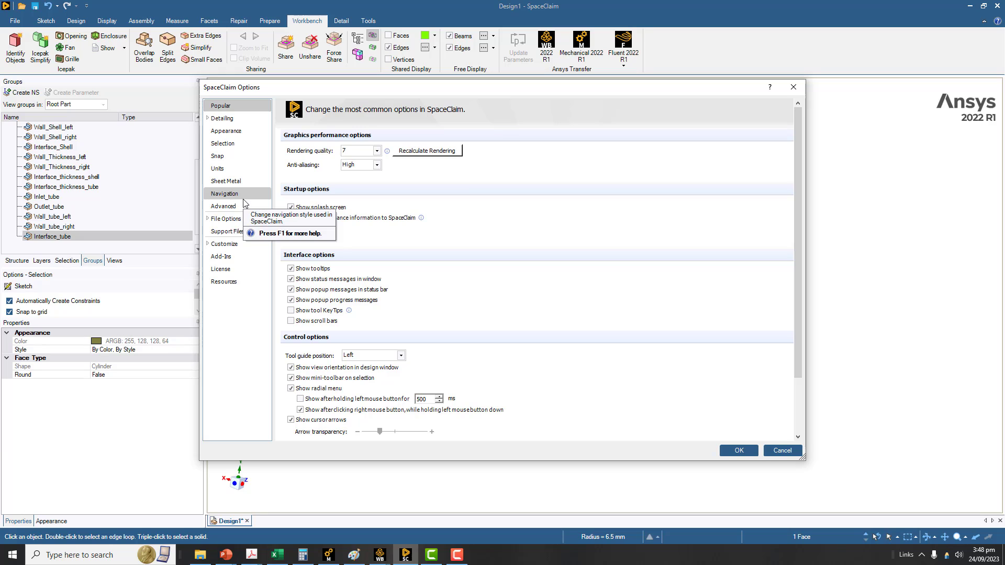
{"action": "left_click", "coordinate": [233, 219]}
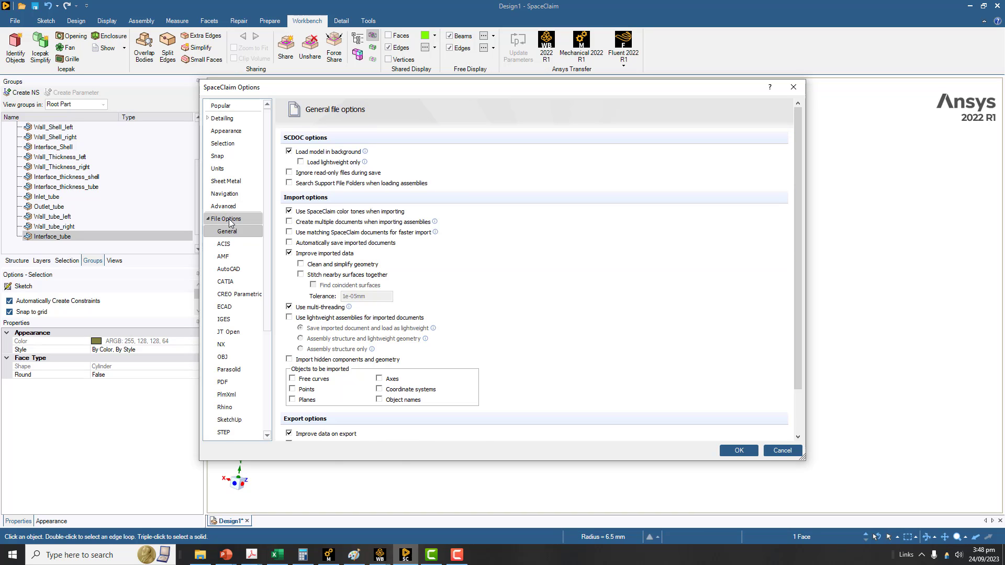
{"action": "scroll", "coordinate": [235, 293], "scroll_direction": "down", "scroll_amount": 2}
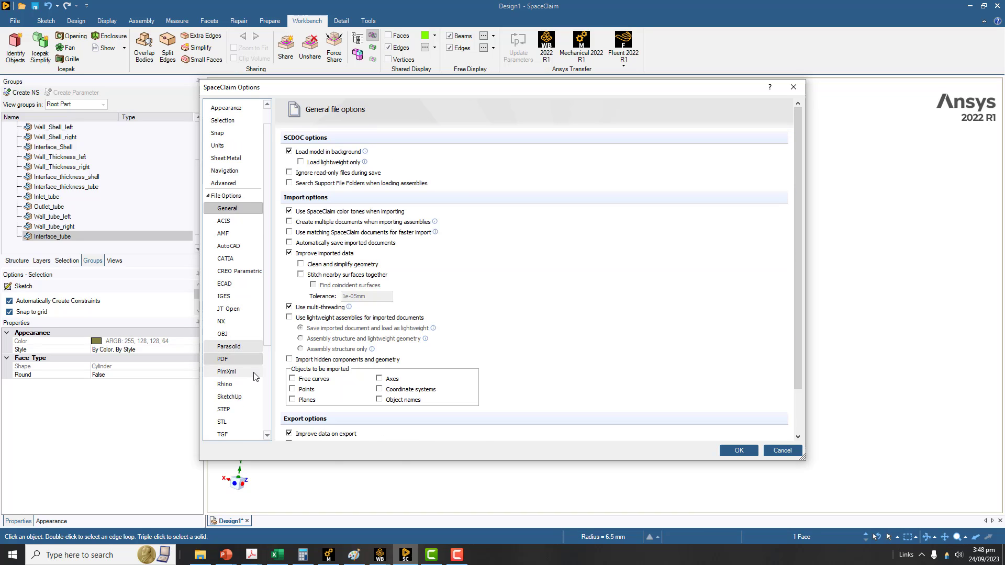
{"action": "scroll", "coordinate": [255, 377], "scroll_direction": "down", "scroll_amount": 5}
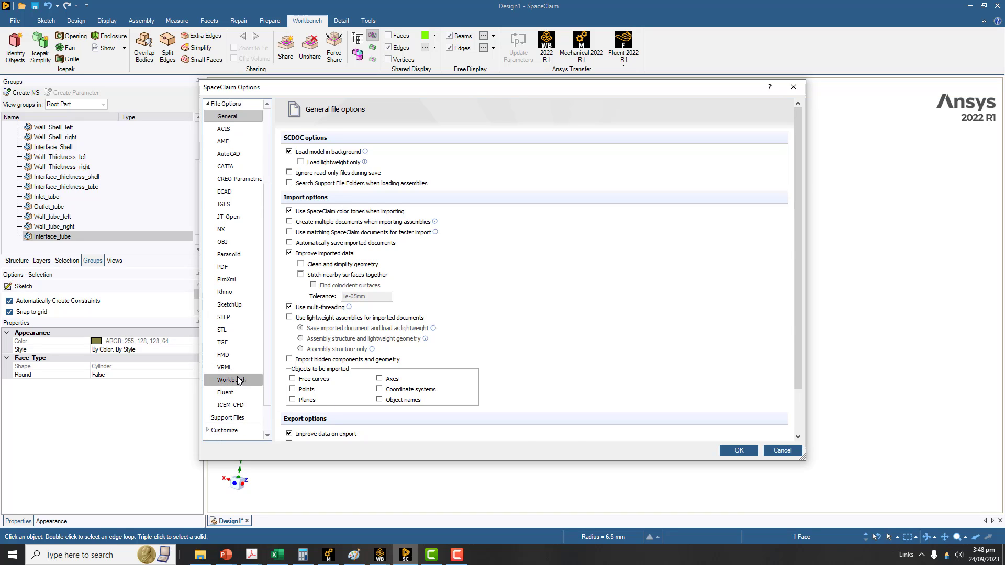
{"action": "left_click", "coordinate": [238, 381]}
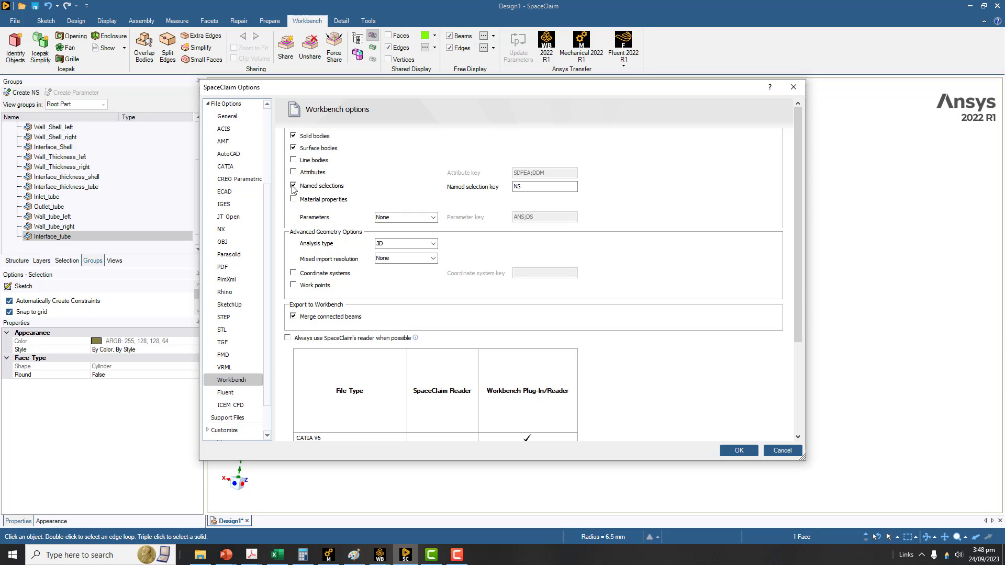
{"action": "left_click_drag", "start_coordinate": [529, 186], "coordinate": [459, 187]}
{"action": "key", "text": "BackSpace"}
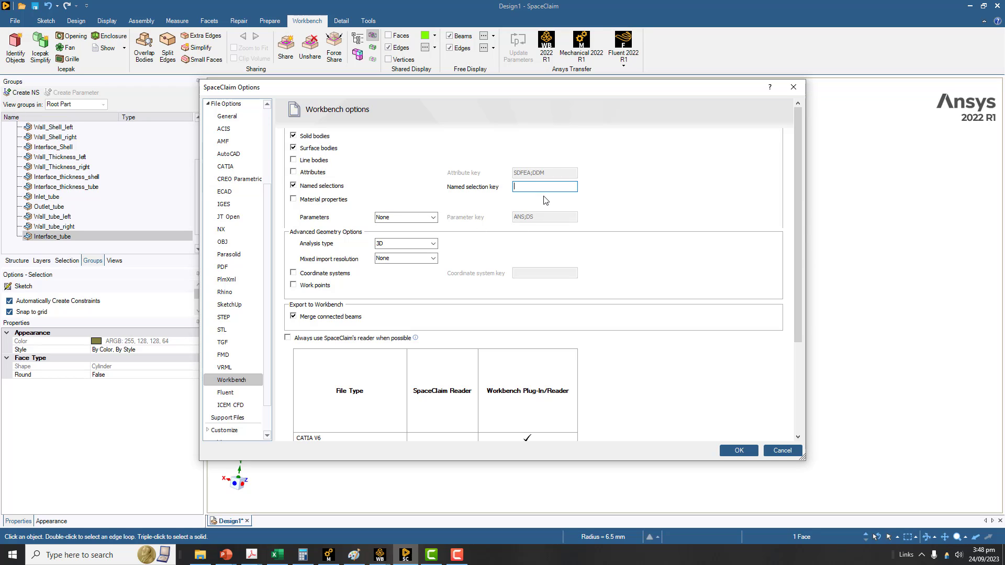
{"action": "left_click", "coordinate": [739, 451]}
{"action": "left_click", "coordinate": [33, 5]}
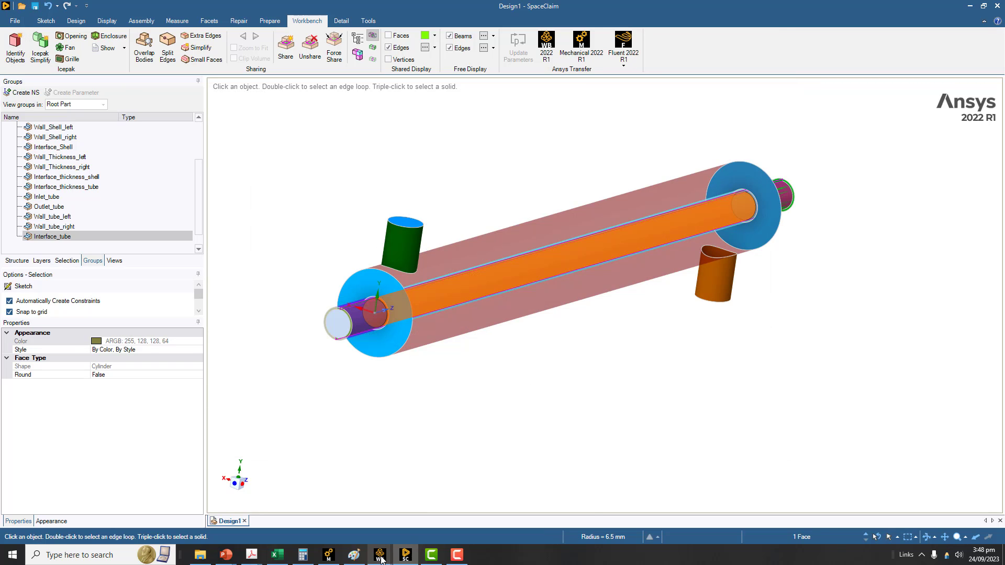
Switch to Workbench, enable Named Selections for the copied geometry, and clear its Named Selection Key.
{"action": "mouse_move", "coordinate": [382, 555]}
{"action": "left_click", "coordinate": [536, 511]}
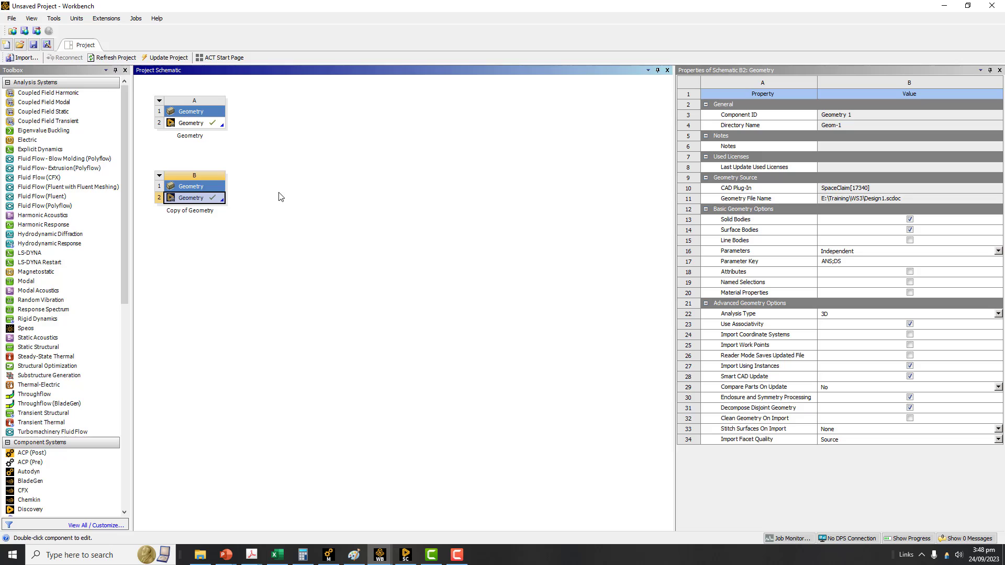
{"action": "right_click", "coordinate": [196, 200]}
{"action": "left_click", "coordinate": [482, 213]}
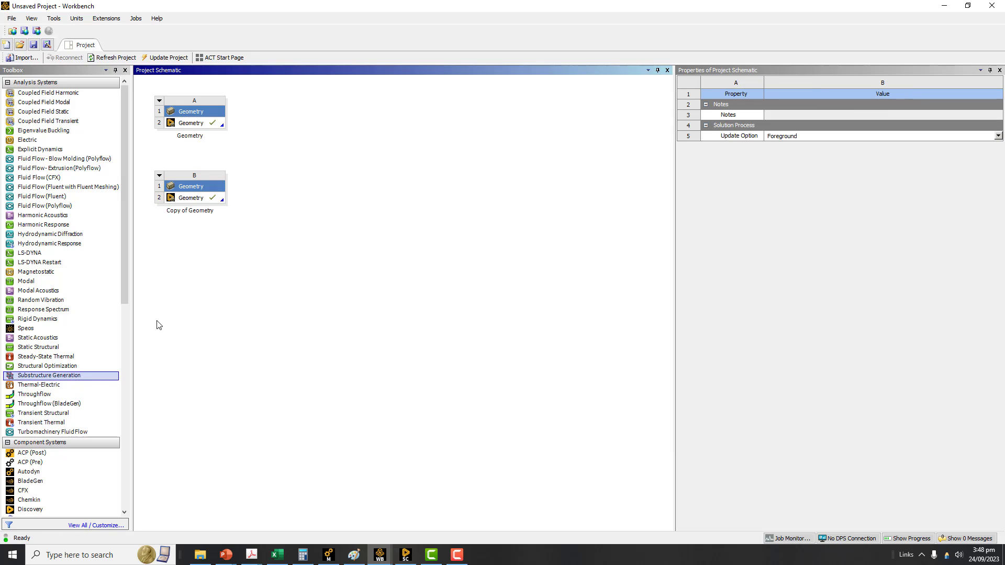
{"action": "left_click", "coordinate": [183, 199]}
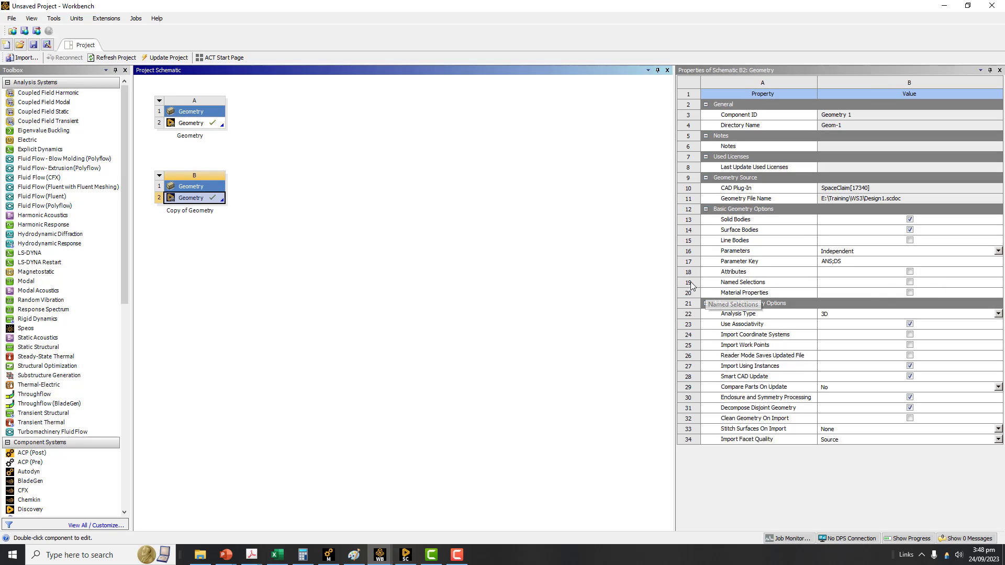
{"action": "left_click", "coordinate": [910, 282]}
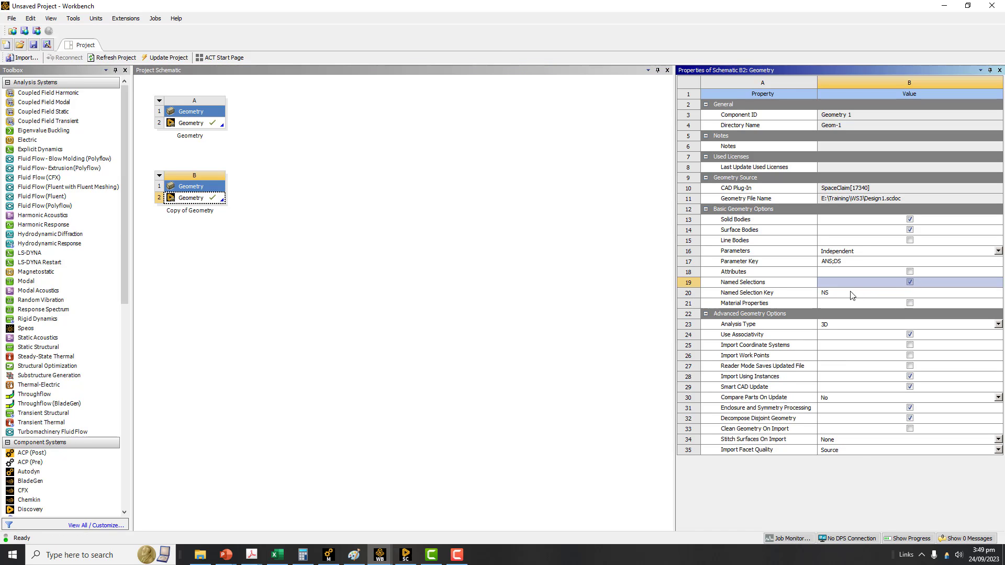
{"action": "left_click_drag", "start_coordinate": [835, 294], "coordinate": [802, 296]}
{"action": "key", "text": "BackSpace"}
{"action": "key", "text": "Return"}
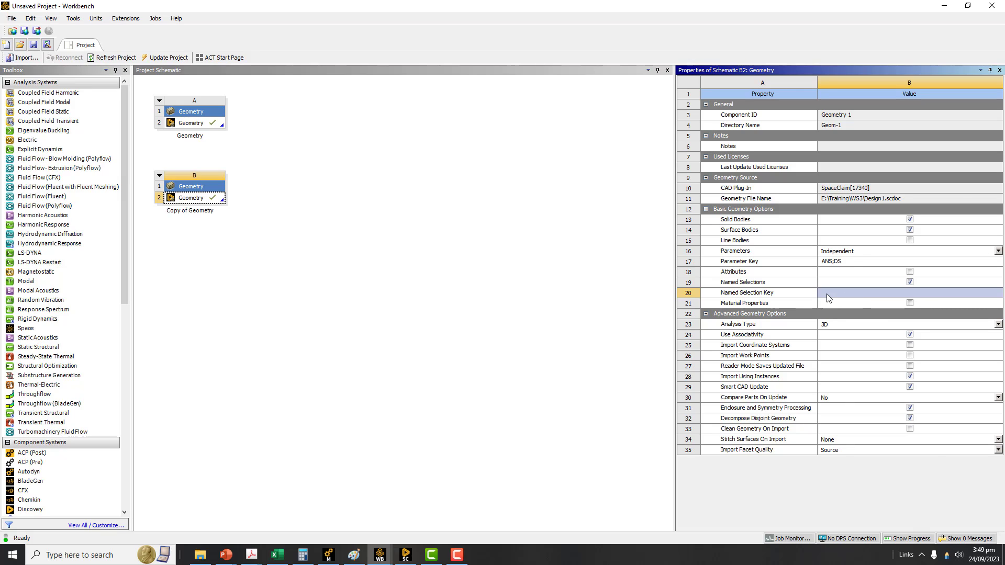
{"action": "left_click", "coordinate": [828, 296]}
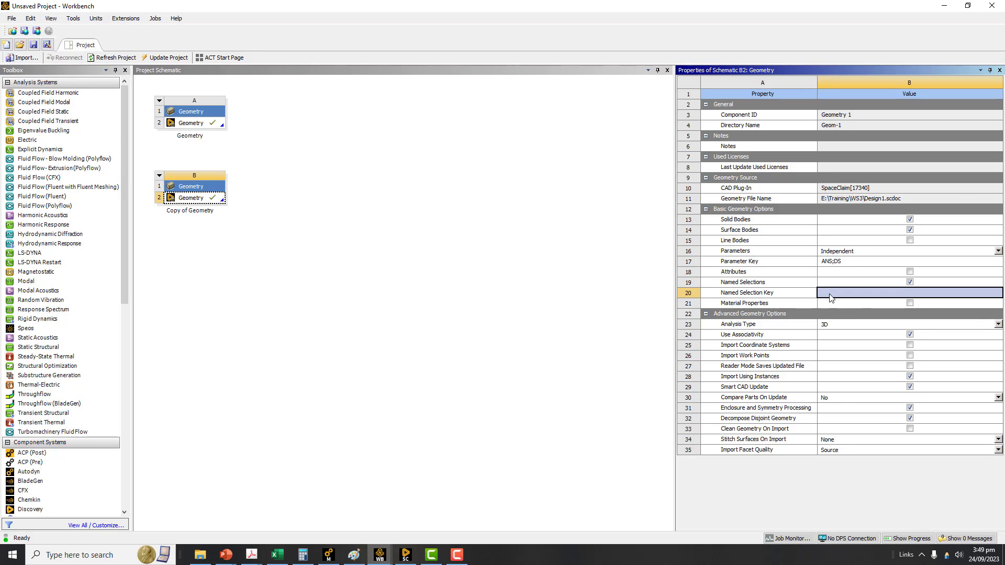
{"action": "left_click", "coordinate": [329, 272]}
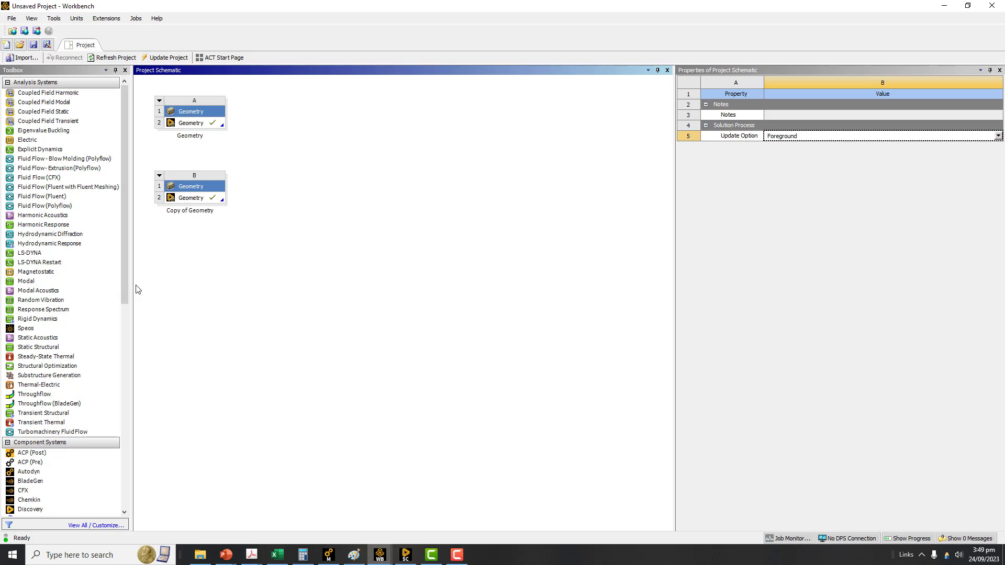
Add a Mesh component system for the copied geometry and open it in Meshing.
{"action": "left_click_drag", "start_coordinate": [122, 280], "coordinate": [118, 407]}
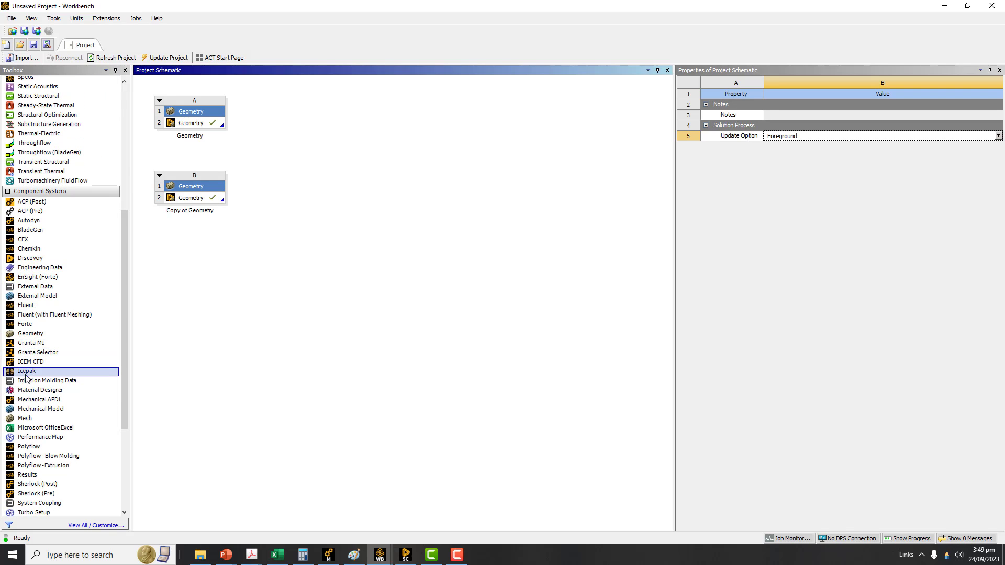
{"action": "left_click_drag", "start_coordinate": [24, 418], "coordinate": [292, 200]}
{"action": "double_click", "coordinate": [296, 209]}
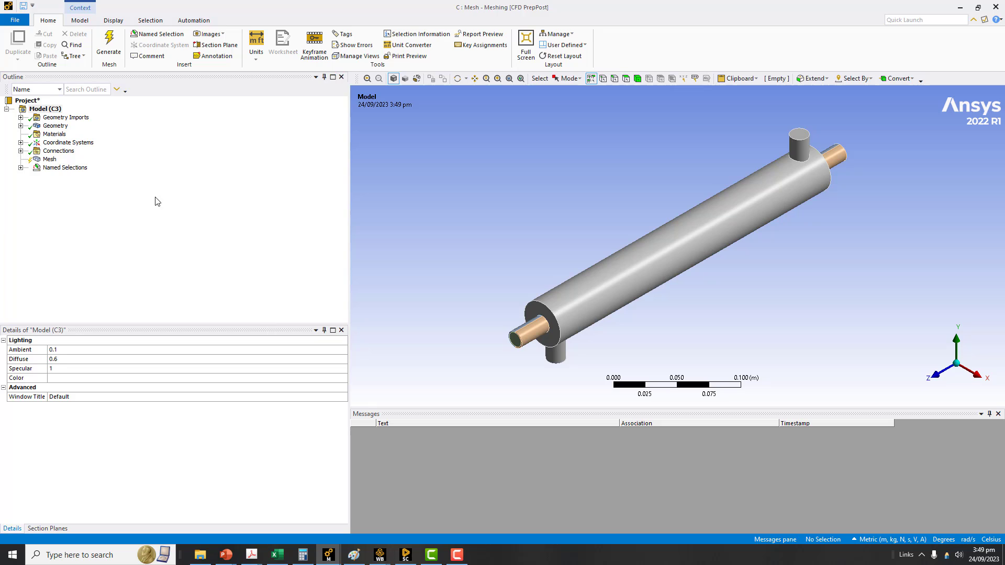
Expand the imported named selections and check Inlet_Shell, Wall_Shell_Outlet and Interface_thickness_shell on the model.
{"action": "left_click", "coordinate": [21, 167]}
{"action": "left_click", "coordinate": [70, 176]}
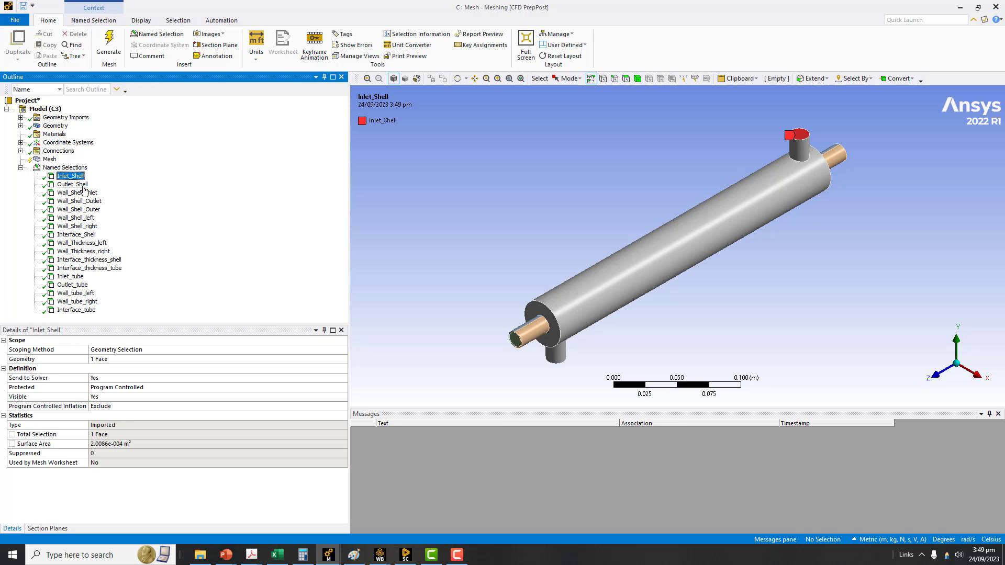
{"action": "left_click", "coordinate": [78, 201]}
{"action": "left_click", "coordinate": [89, 260]}
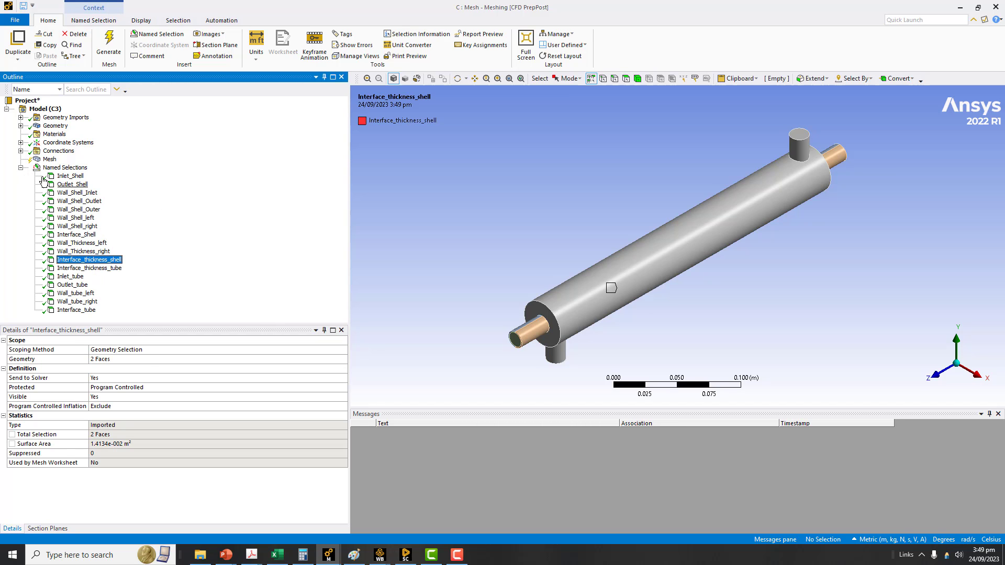
Delete all four automatically created contact regions under Connections.
{"action": "left_click", "coordinate": [21, 151]}
{"action": "left_click", "coordinate": [35, 159]}
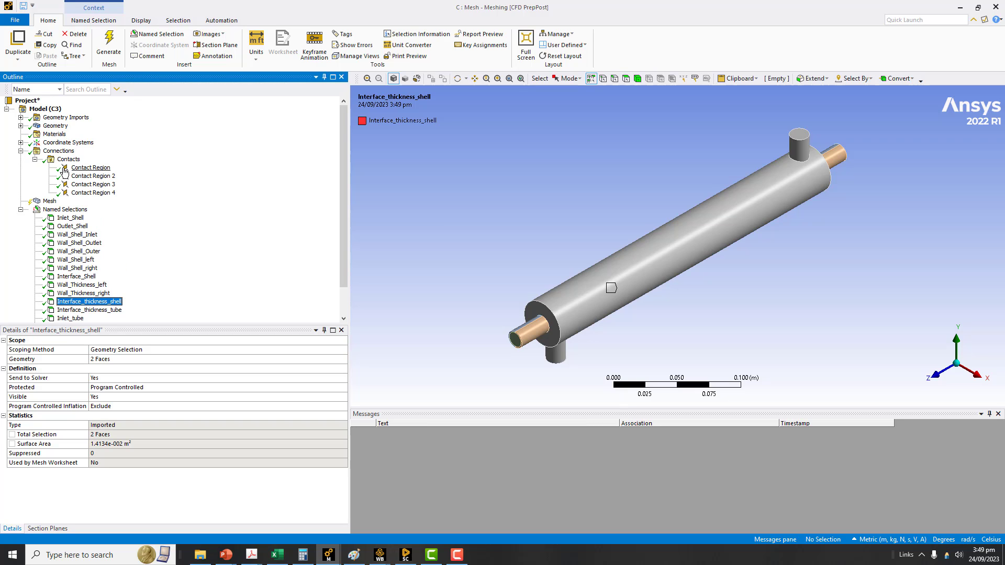
{"action": "left_click", "coordinate": [91, 168]}
{"action": "key", "text": "Delete"}
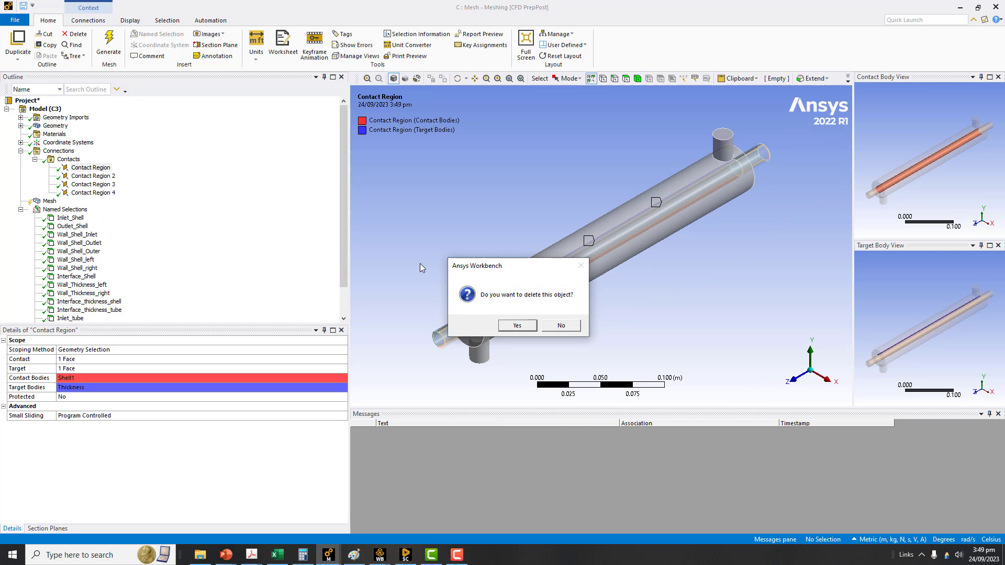
{"action": "left_click", "coordinate": [525, 326]}
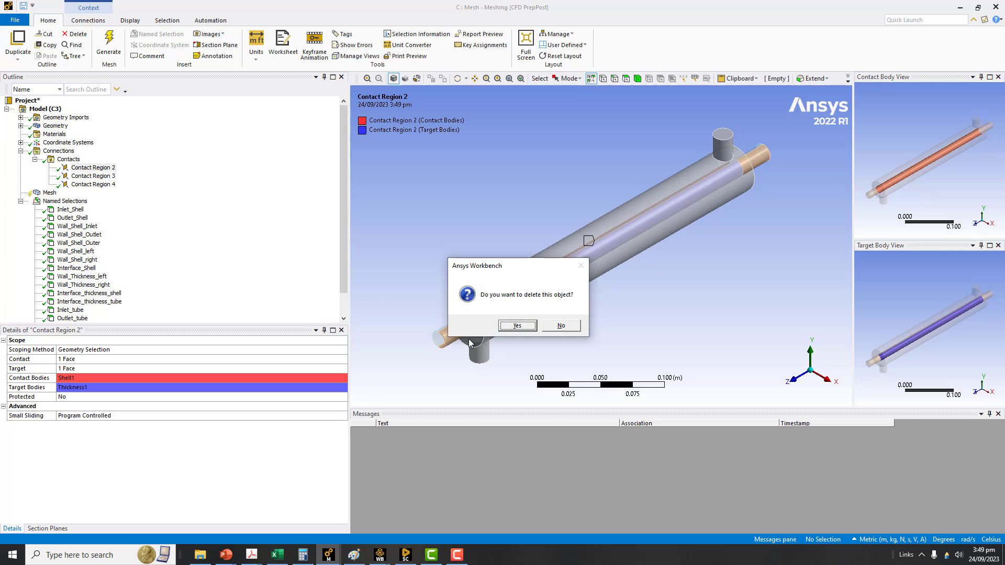
{"action": "key", "text": "Return"}
{"action": "key", "text": "Delete"}
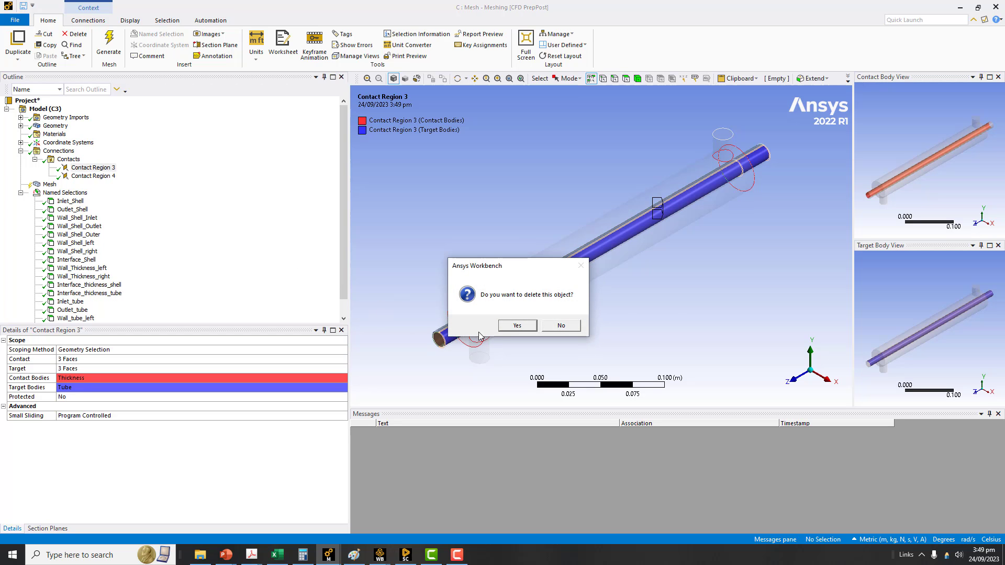
{"action": "key", "text": "Return"}
{"action": "key", "text": "Delete"}
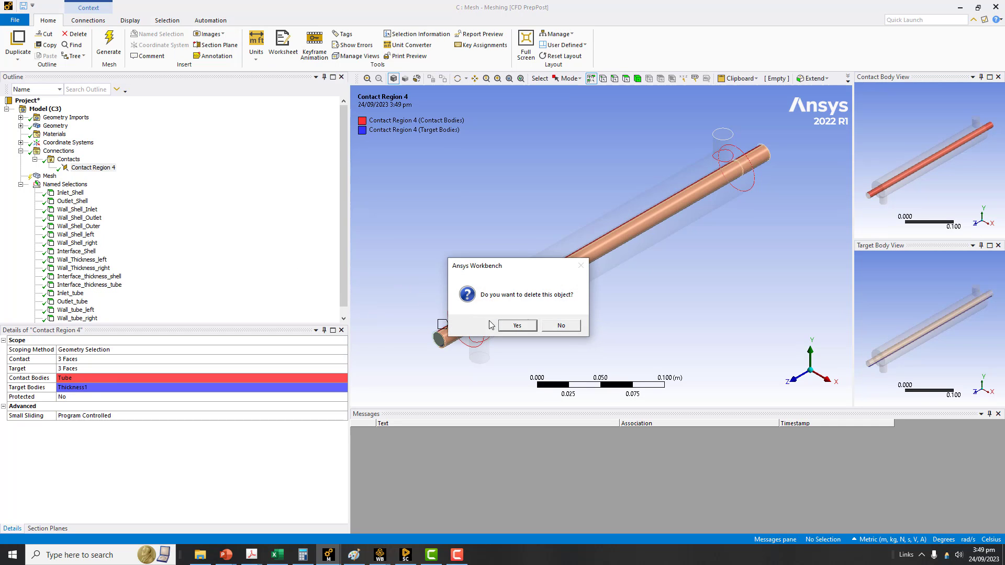
{"action": "key", "text": "Return"}
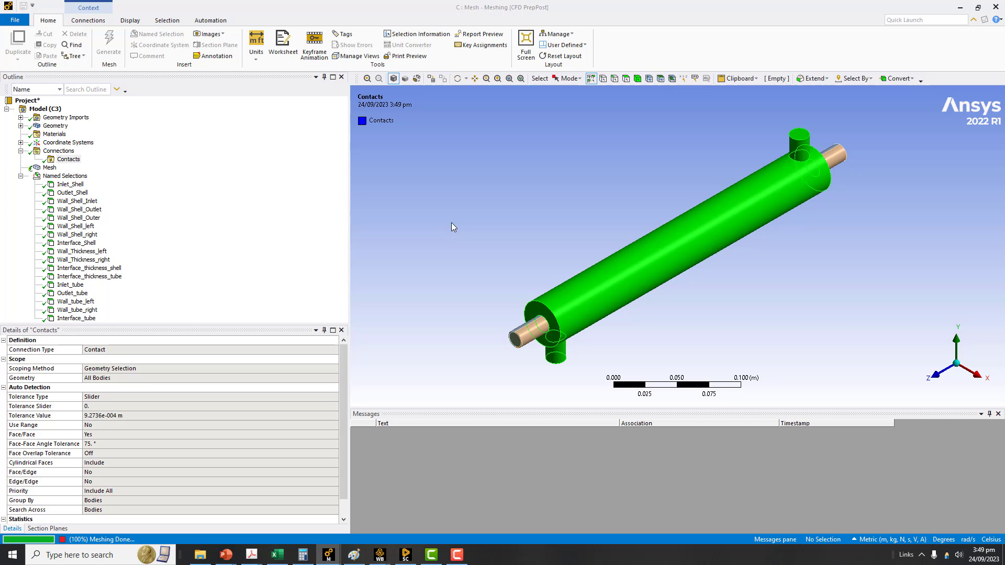
Display the generated mesh and examine its elements around the shell end face, the tube and the side pipe.
{"action": "left_click", "coordinate": [35, 168]}
{"action": "mouse_move", "coordinate": [449, 224]}
{"action": "middle_mouse_down"}
{"action": "mouse_move", "coordinate": [465, 173]}
{"action": "mouse_move", "coordinate": [477, 218]}
{"action": "mouse_move", "coordinate": [456, 222]}
{"action": "mouse_move", "coordinate": [461, 231]}
{"action": "middle_mouse_up"}
{"action": "scroll", "coordinate": [469, 216], "scroll_direction": "up", "scroll_amount": 4}
{"action": "scroll", "coordinate": [461, 231], "scroll_direction": "up", "scroll_amount": 2}
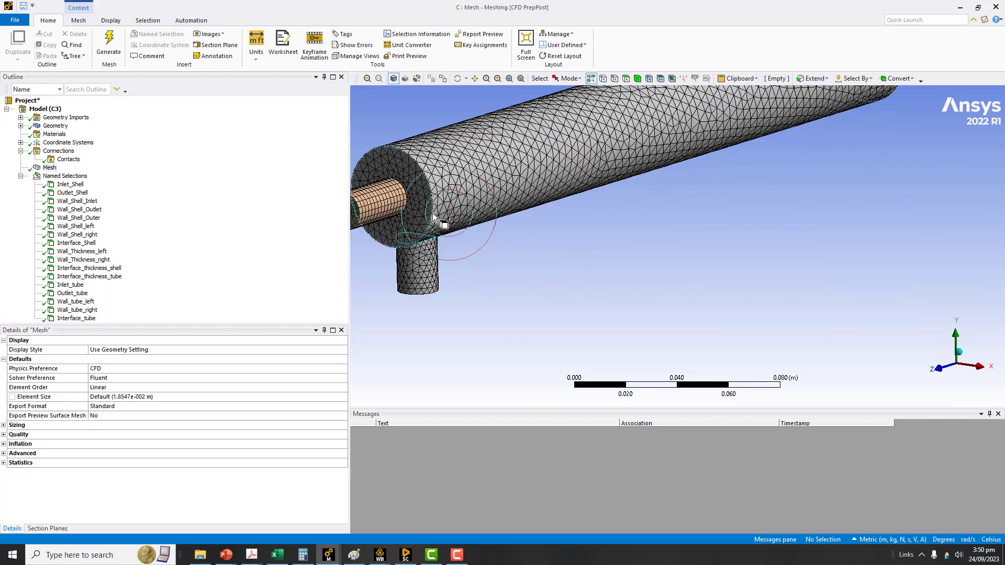
{"action": "scroll", "coordinate": [435, 219], "scroll_direction": "up", "scroll_amount": 2}
{"action": "middle_click_drag", "start_coordinate": [642, 262], "coordinate": [547, 258]}
{"action": "scroll", "coordinate": [485, 270], "scroll_direction": "up", "scroll_amount": 3}
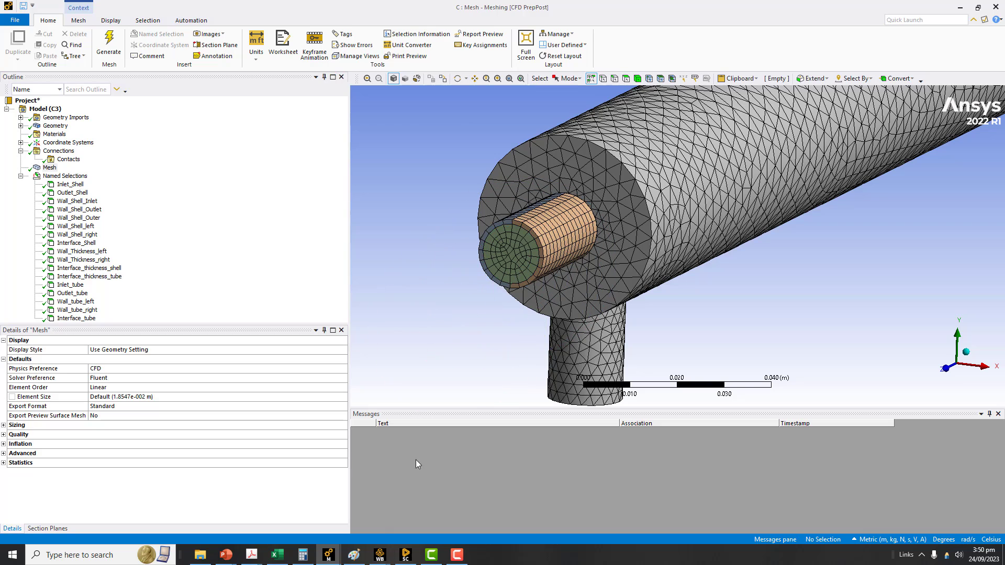
Switch to the unsaved Workbench project and add a Fluent component system linked to the Mesh cell.
{"action": "left_click", "coordinate": [79, 19]}
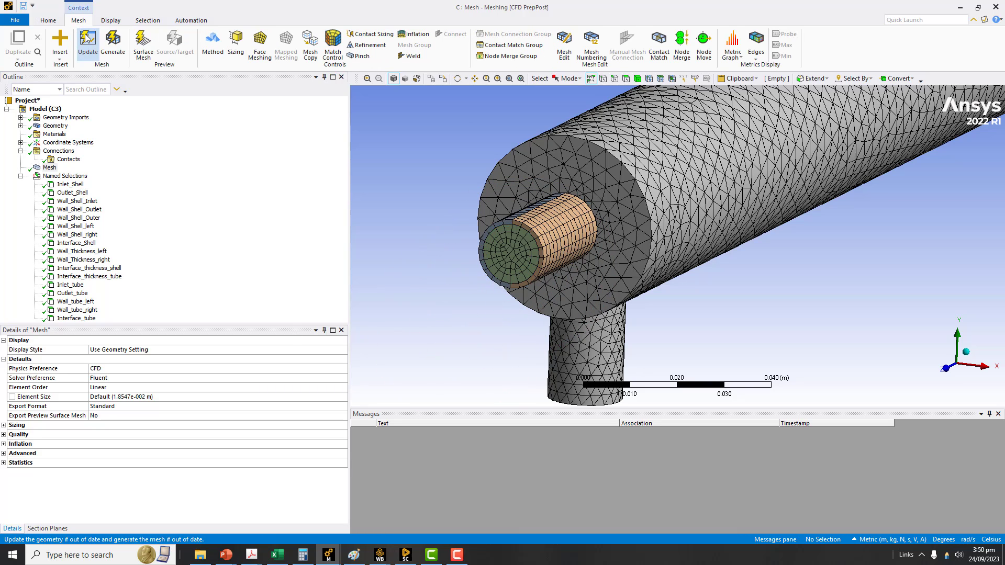
{"action": "mouse_move", "coordinate": [380, 556]}
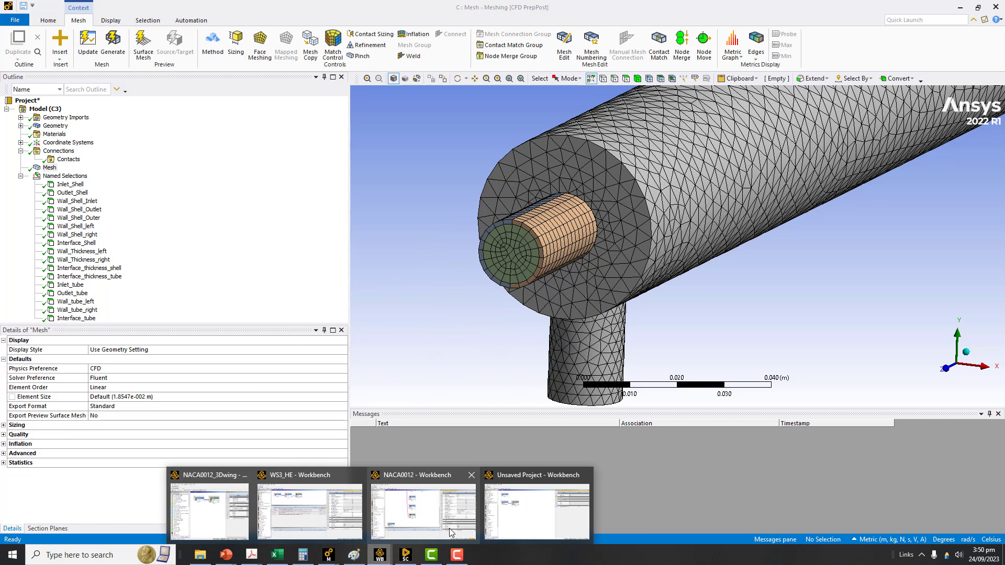
{"action": "left_click", "coordinate": [506, 518]}
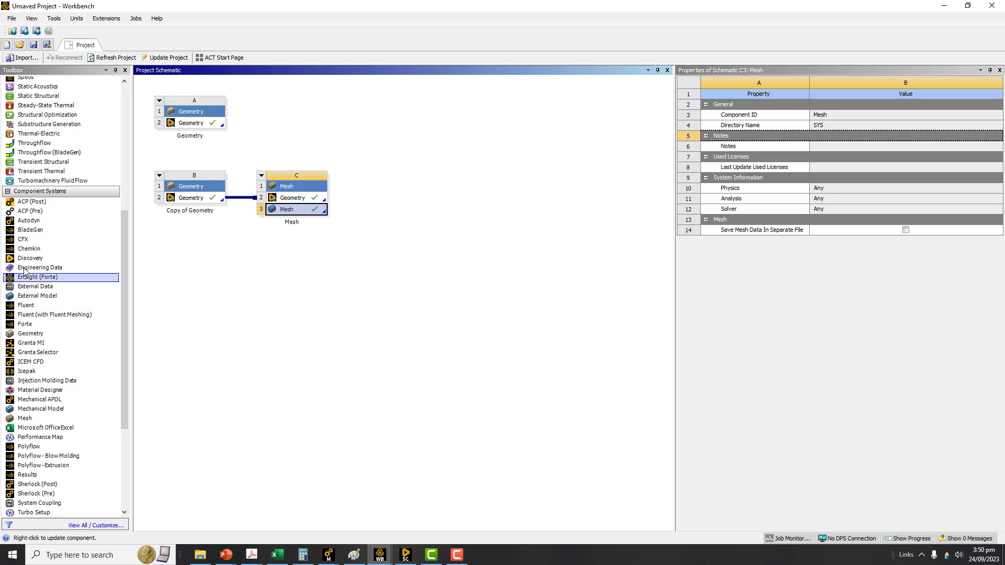
{"action": "left_click_drag", "start_coordinate": [29, 306], "coordinate": [290, 212]}
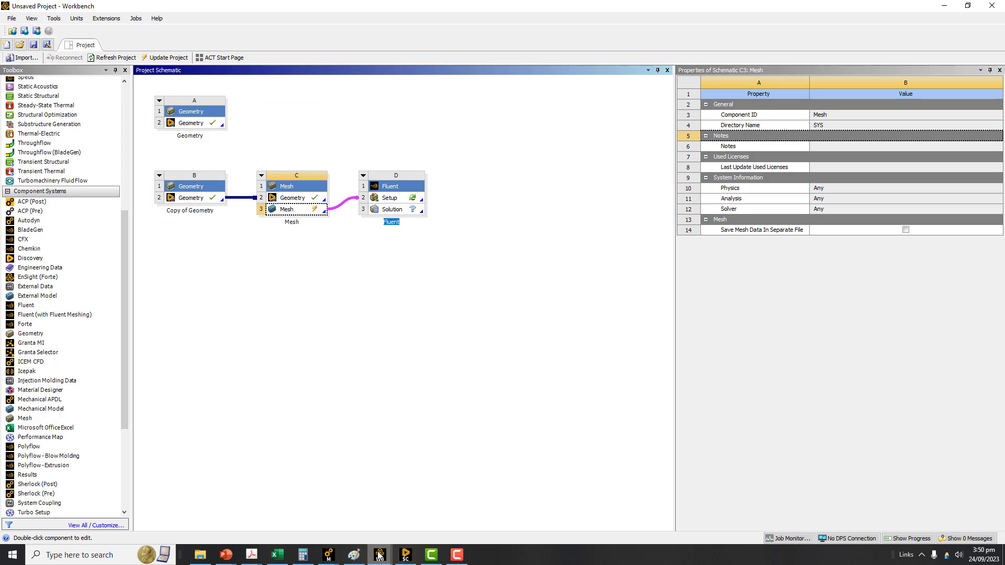
Switch back to the heat exchanger's Meshing window and update the mesh for Fluent.
{"action": "mouse_move", "coordinate": [359, 556]}
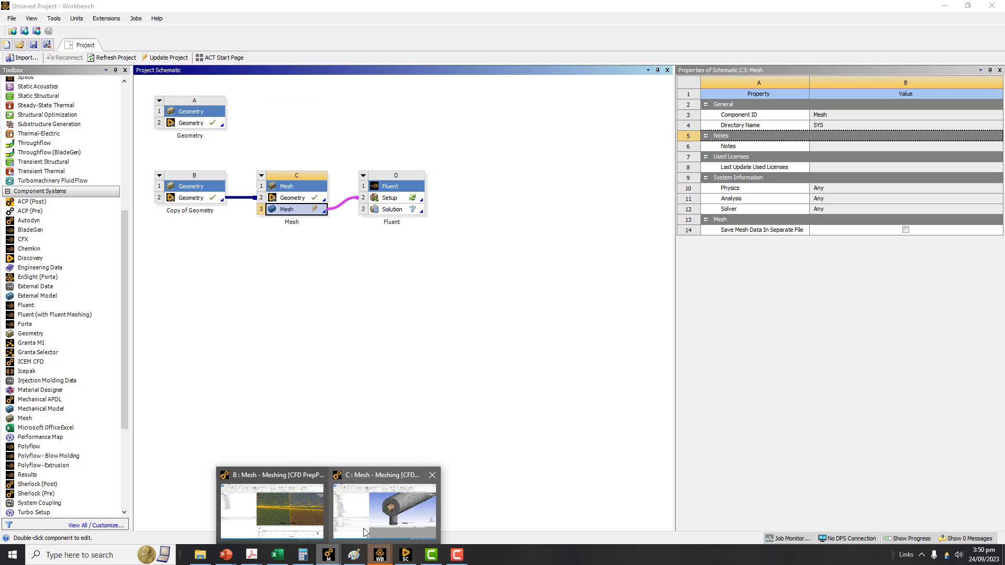
{"action": "left_click", "coordinate": [375, 511]}
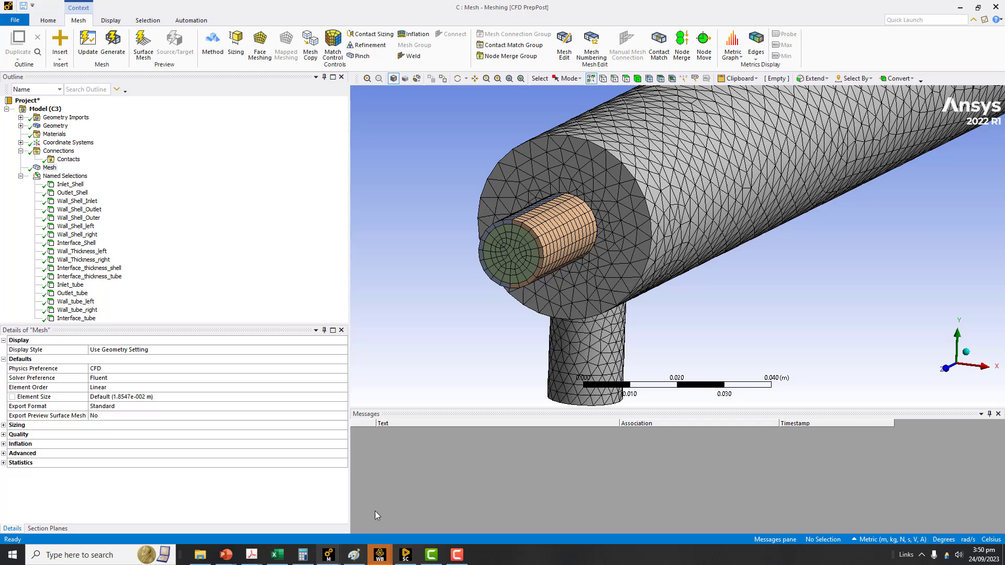
{"action": "left_click", "coordinate": [88, 45]}
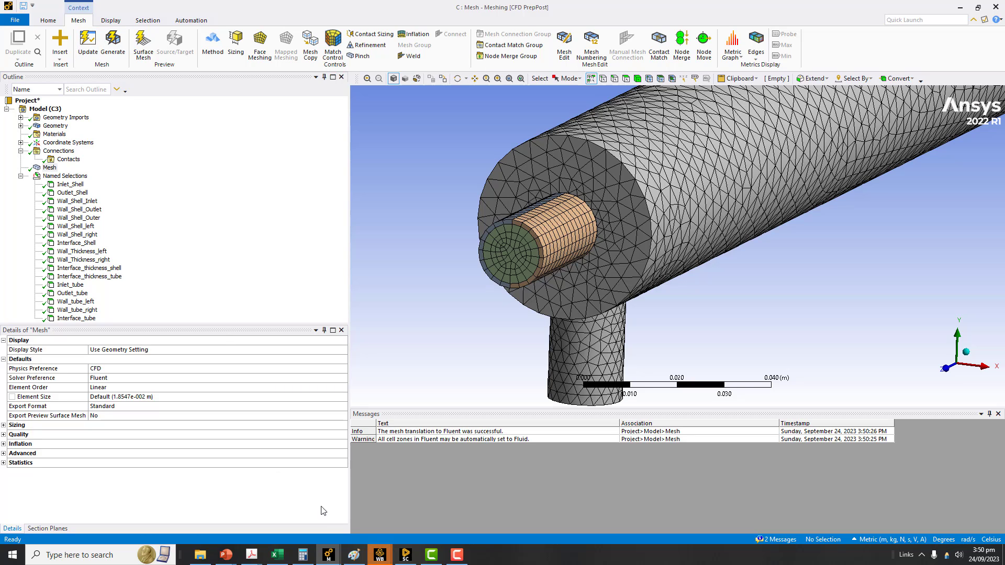
Switch to the unsaved Workbench project, open the Fluent Setup cell, and start the solver with the default launcher settings.
{"action": "mouse_move", "coordinate": [380, 559]}
{"action": "left_click", "coordinate": [474, 510]}
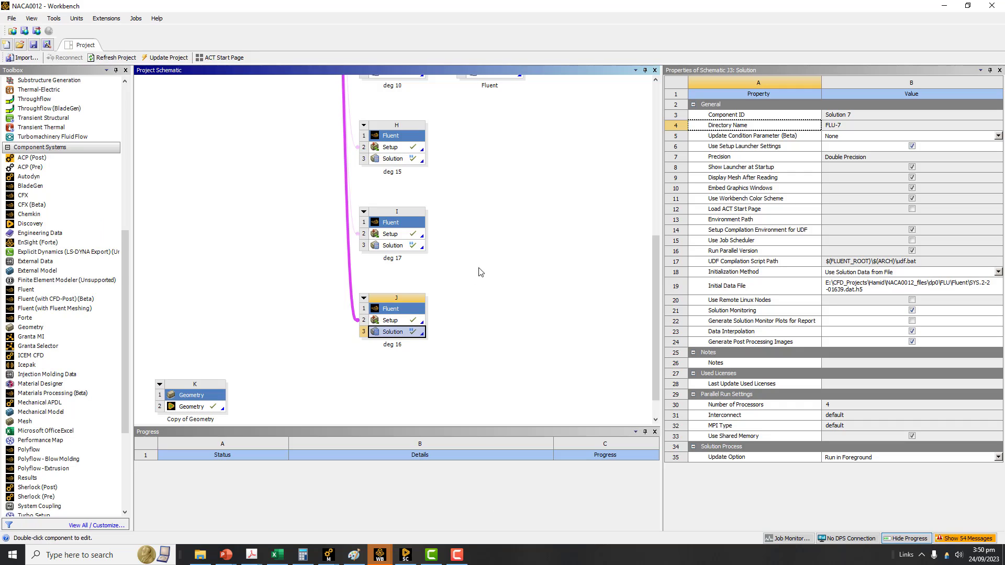
{"action": "left_click", "coordinate": [384, 556]}
{"action": "left_click", "coordinate": [494, 520]}
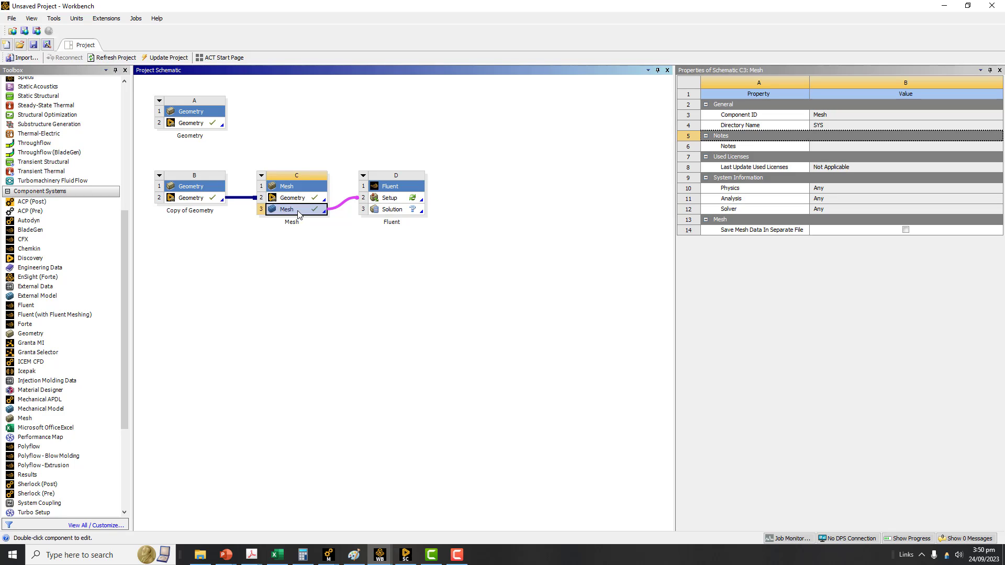
{"action": "left_click", "coordinate": [392, 199]}
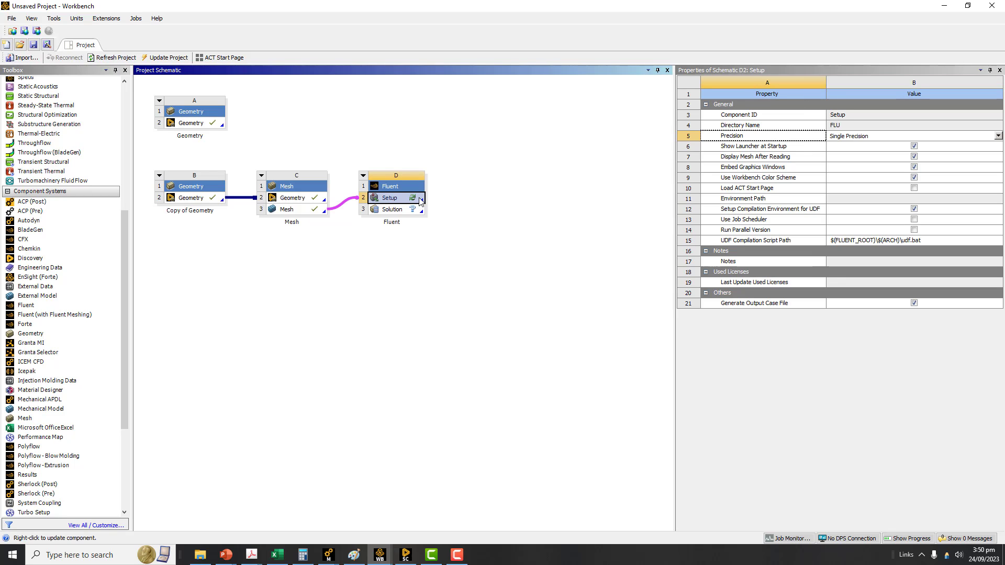
{"action": "double_click", "coordinate": [392, 202]}
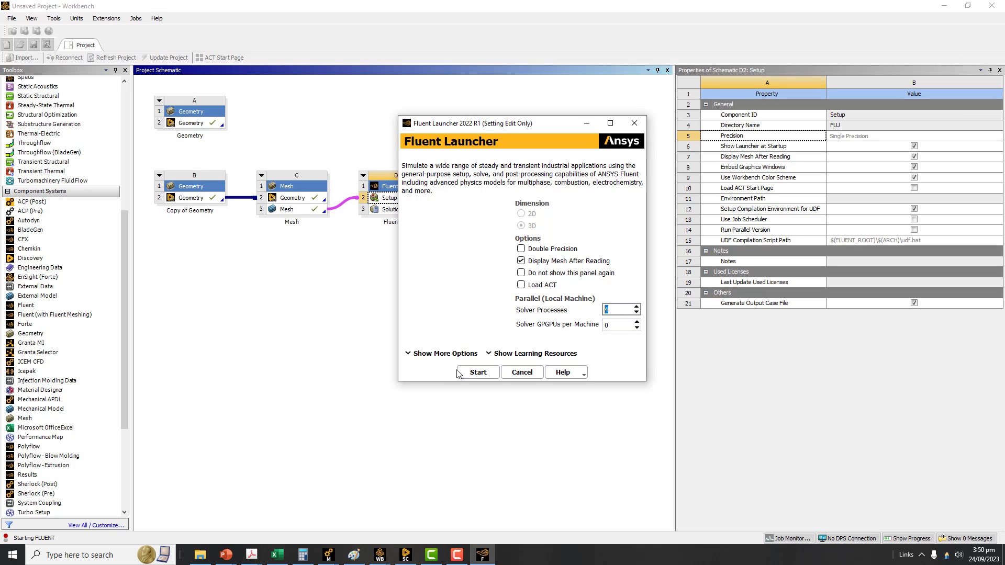
{"action": "left_click", "coordinate": [473, 374]}
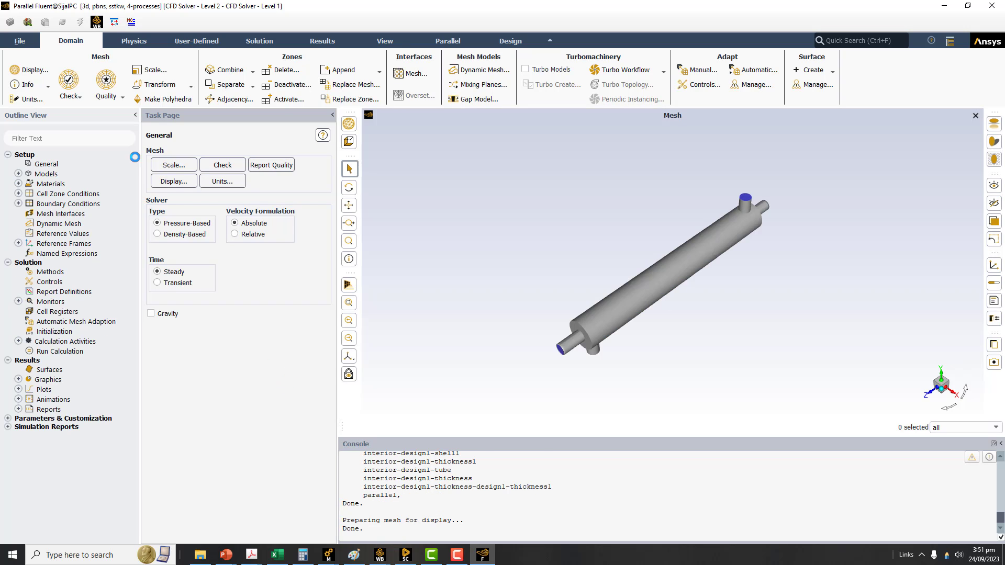
Display the mesh of all surfaces with both edges and faces, and examine the heat exchanger from its tube end.
{"action": "left_click", "coordinate": [172, 182]}
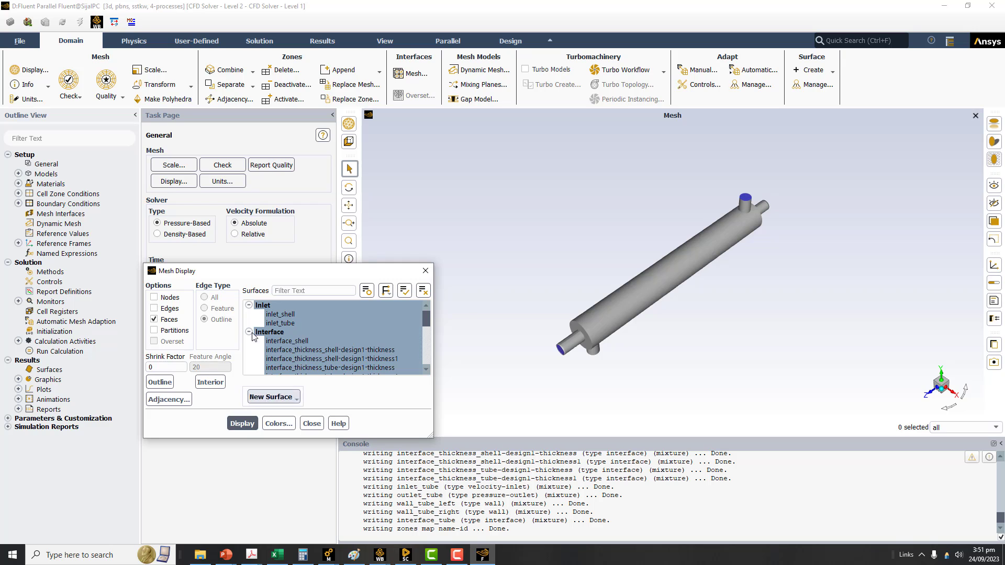
{"action": "left_click", "coordinate": [154, 308]}
{"action": "left_click", "coordinate": [238, 426]}
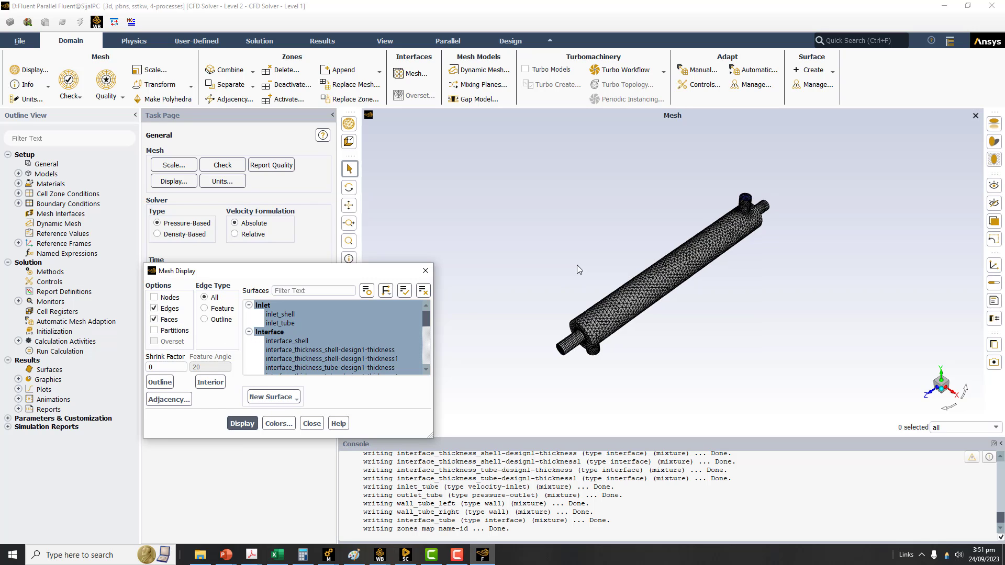
{"action": "left_click_drag", "start_coordinate": [577, 264], "coordinate": [534, 306]}
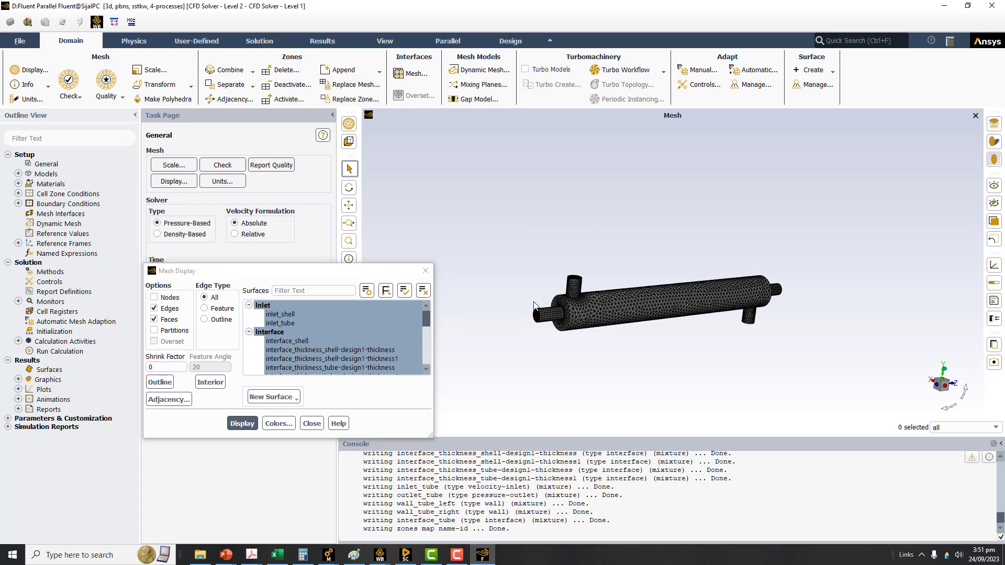
{"action": "scroll", "coordinate": [547, 324], "scroll_direction": "up", "scroll_amount": 5}
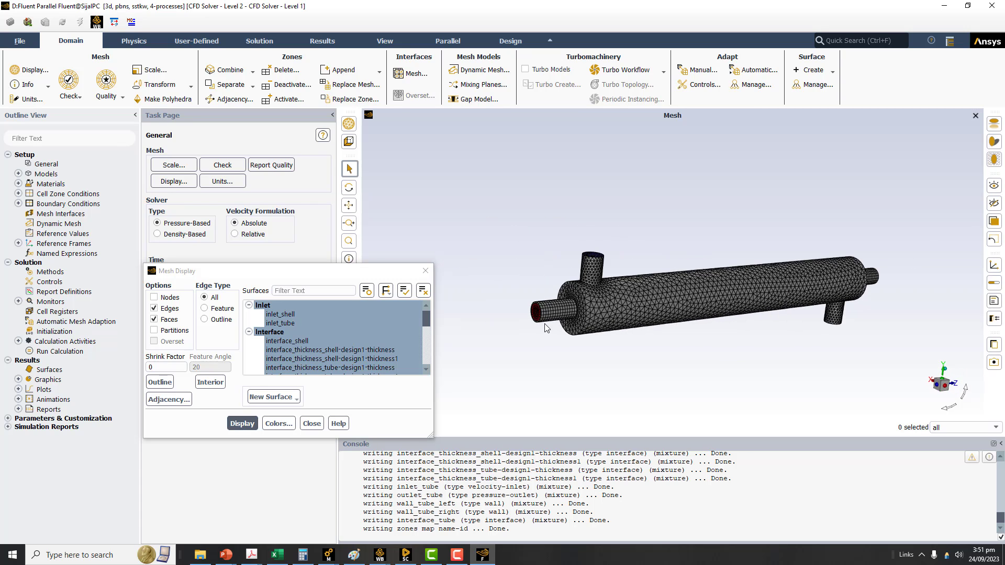
{"action": "scroll", "coordinate": [546, 330], "scroll_direction": "up", "scroll_amount": 3}
{"action": "left_click_drag", "start_coordinate": [547, 329], "coordinate": [578, 303]}
{"action": "scroll", "coordinate": [573, 314], "scroll_direction": "up", "scroll_amount": 2}
Clear the surface selection and display only the interface_shell and interface_tube surfaces.
{"action": "left_click", "coordinate": [423, 291]}
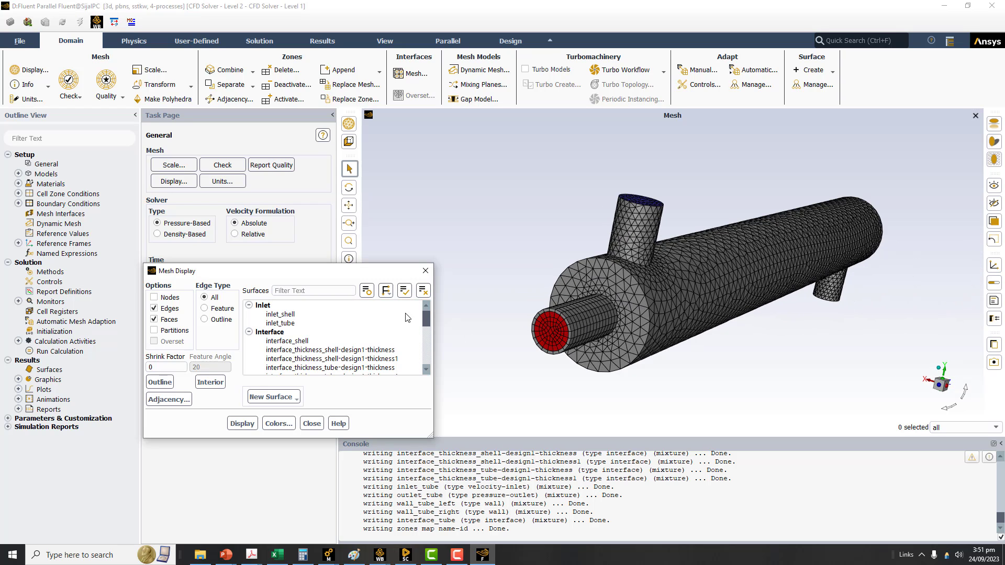
{"action": "left_click", "coordinate": [294, 342]}
{"action": "scroll", "coordinate": [298, 344], "scroll_direction": "down", "scroll_amount": 1}
{"action": "left_click", "coordinate": [299, 360]}
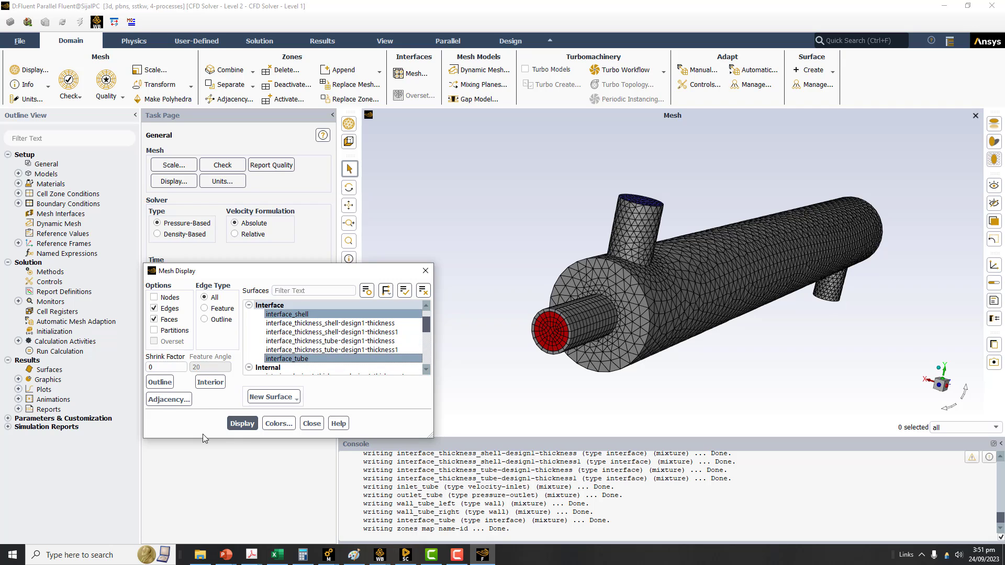
{"action": "left_click", "coordinate": [237, 425]}
{"action": "left_click", "coordinate": [320, 359]}
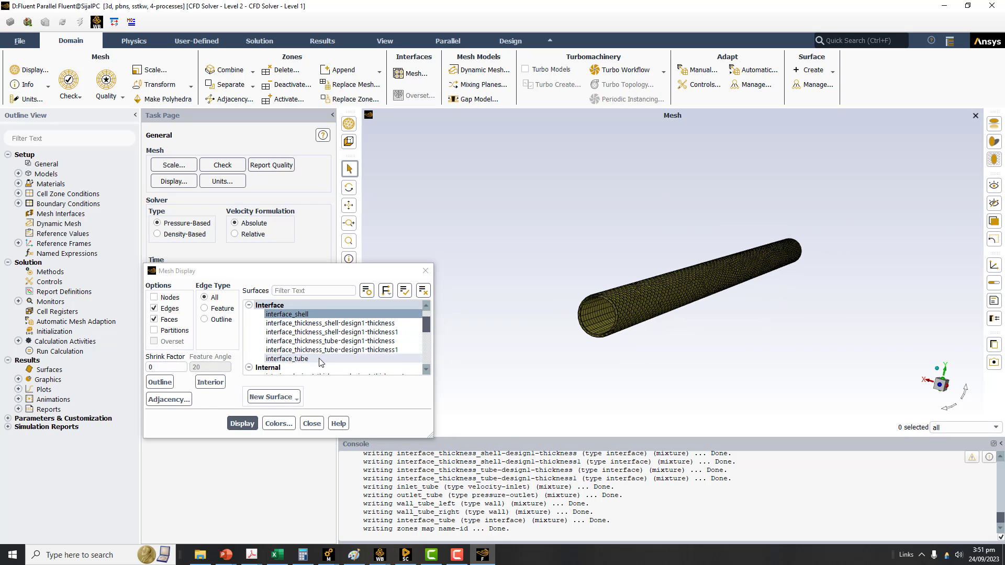
{"action": "left_click", "coordinate": [319, 359]}
Add the wall_shell_inlet and wall_shell_left surfaces to the displayed mesh.
{"action": "scroll", "coordinate": [321, 361], "scroll_direction": "down", "scroll_amount": 2}
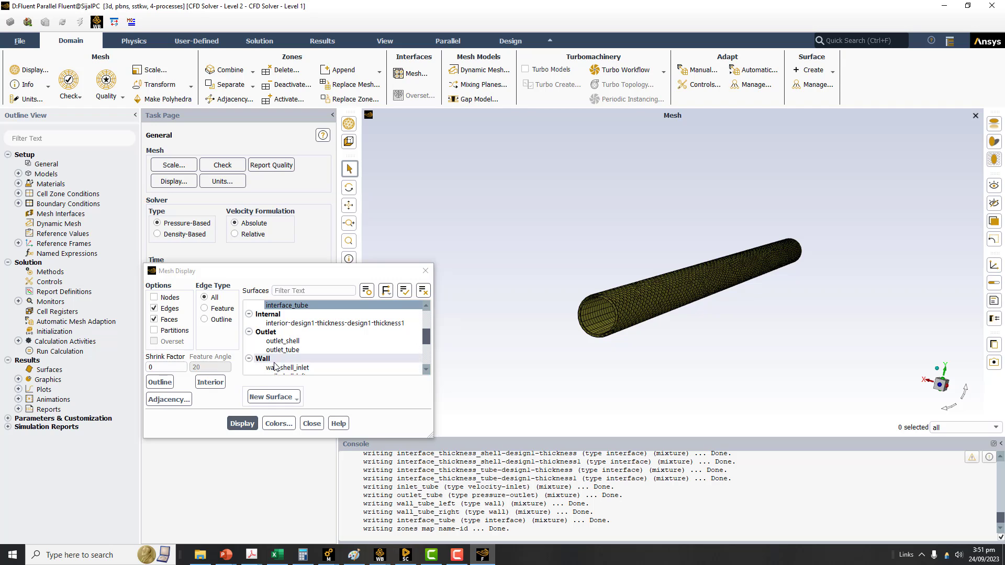
{"action": "left_click", "coordinate": [275, 366]}
{"action": "left_click", "coordinate": [242, 423]}
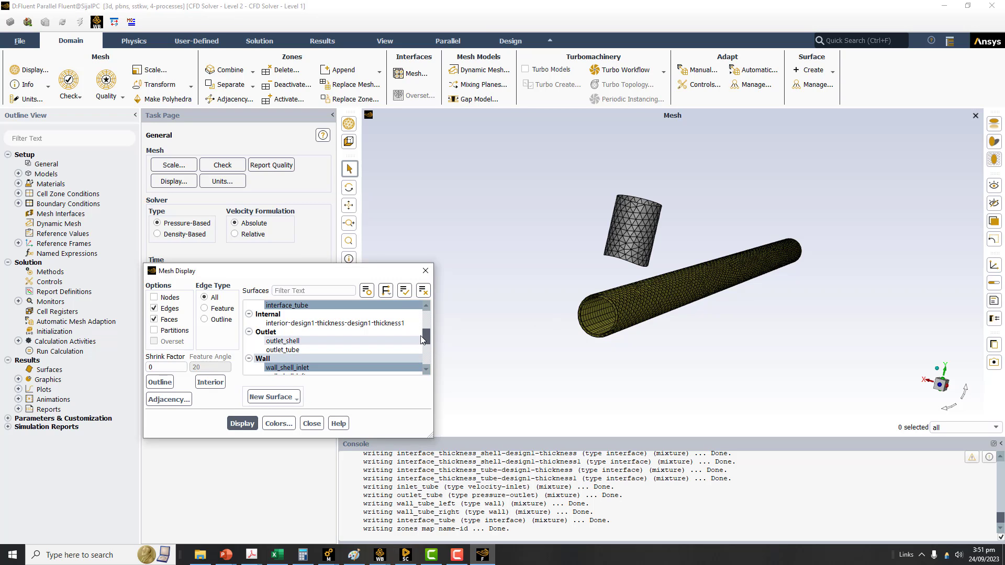
{"action": "scroll", "coordinate": [422, 339], "scroll_direction": "down", "scroll_amount": 2}
{"action": "left_click", "coordinate": [287, 332]}
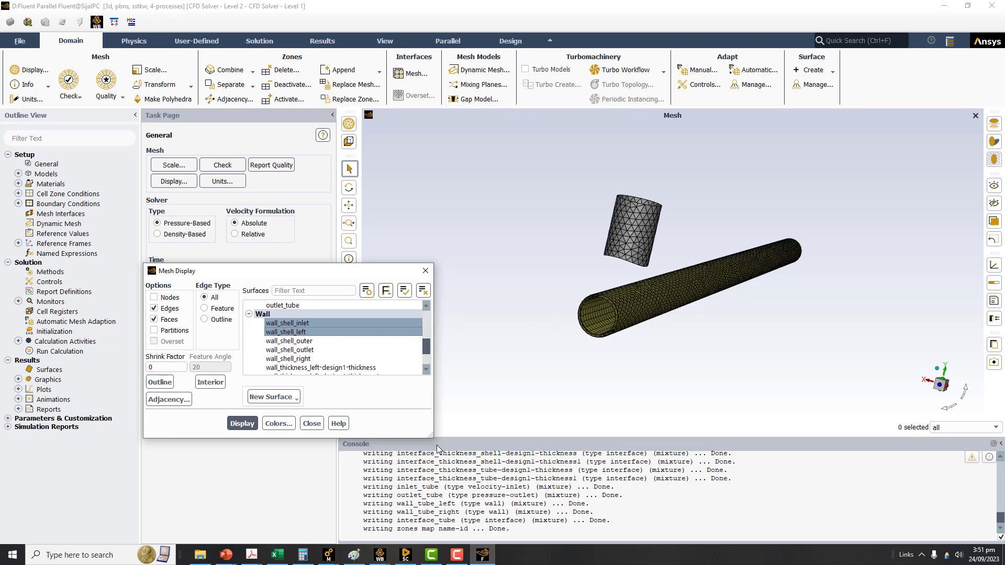
{"action": "left_click_drag", "start_coordinate": [432, 436], "coordinate": [541, 477]}
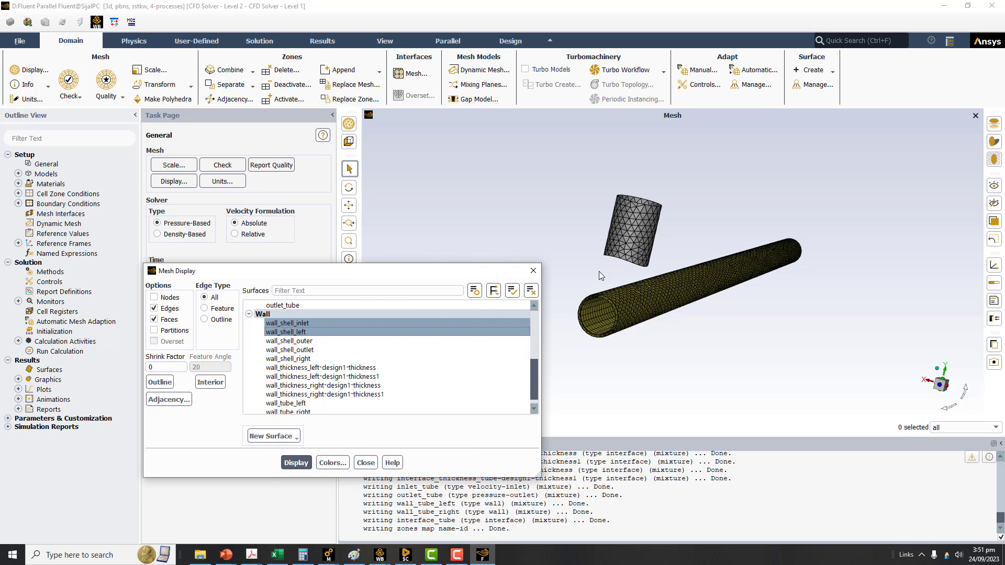
{"action": "left_click", "coordinate": [297, 463]}
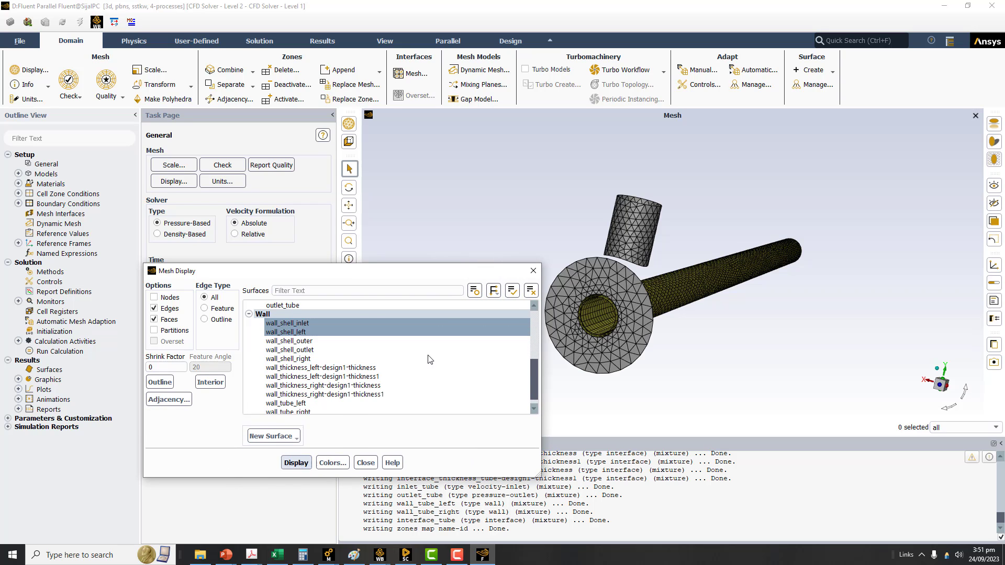
Display the wall_shell_outer surface with the other walls, and remove it from the selection again.
{"action": "left_click", "coordinate": [296, 341]}
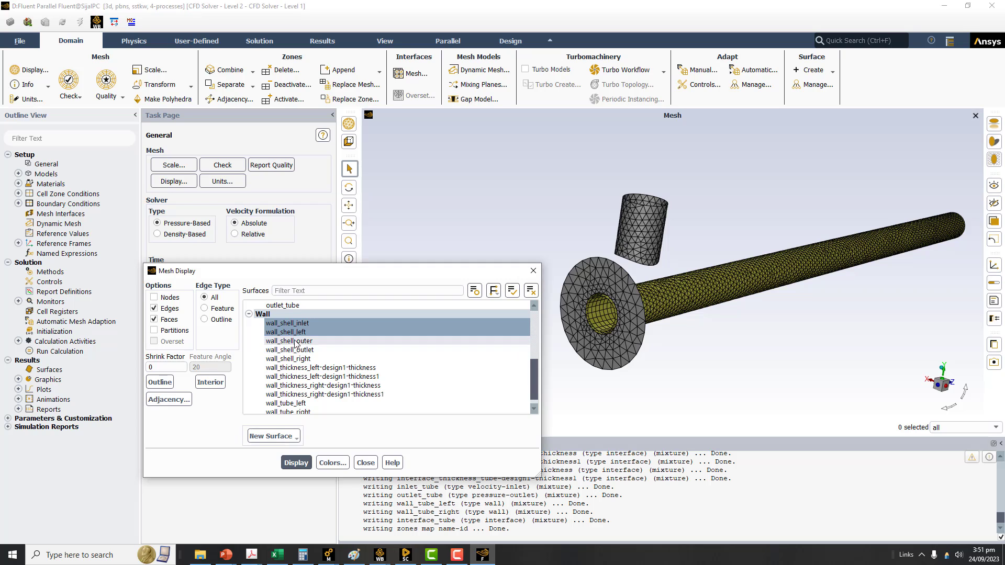
{"action": "left_click", "coordinate": [296, 463]}
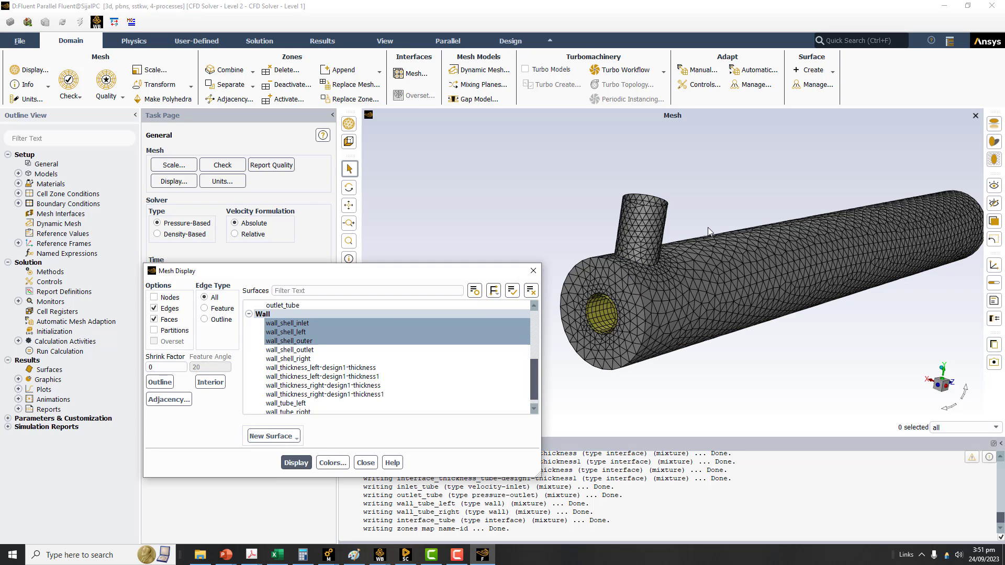
{"action": "left_click", "coordinate": [290, 341]}
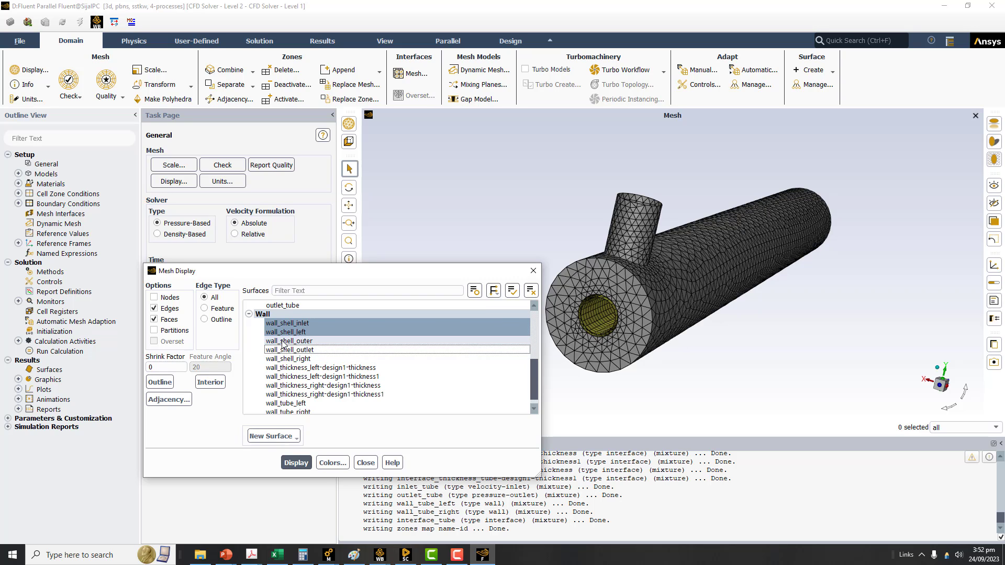
Add the wall_shell_outlet and wall_shell_right surfaces to the displayed mesh.
{"action": "left_click", "coordinate": [280, 350]}
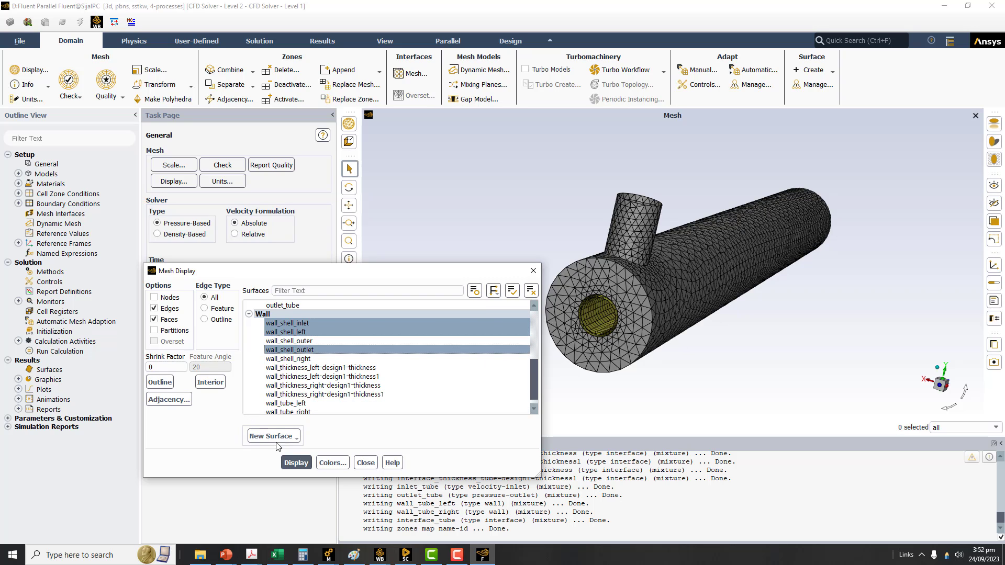
{"action": "left_click", "coordinate": [295, 464]}
{"action": "middle_click_drag", "start_coordinate": [765, 277], "coordinate": [661, 289]}
{"action": "left_click", "coordinate": [288, 359]}
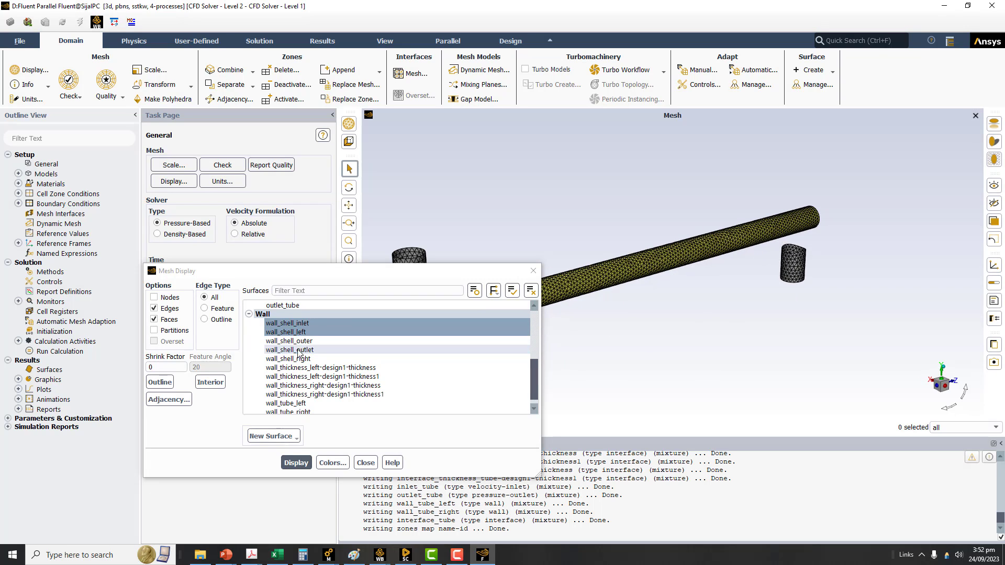
{"action": "left_click", "coordinate": [293, 462]}
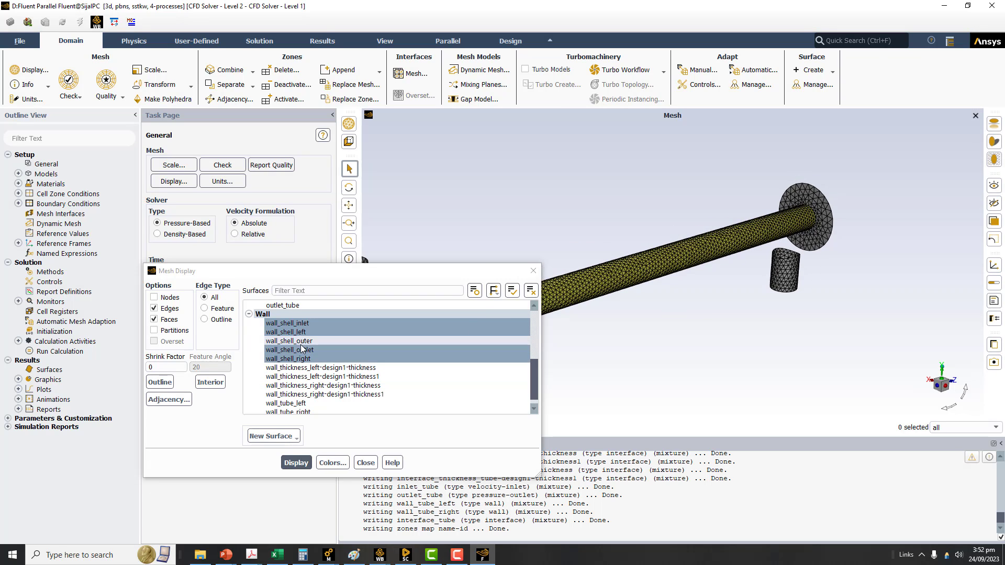
Add the wall_tube_left and wall_tube_right surfaces to the displayed mesh and examine both ends of the tube.
{"action": "scroll", "coordinate": [318, 361], "scroll_direction": "down", "scroll_amount": 1}
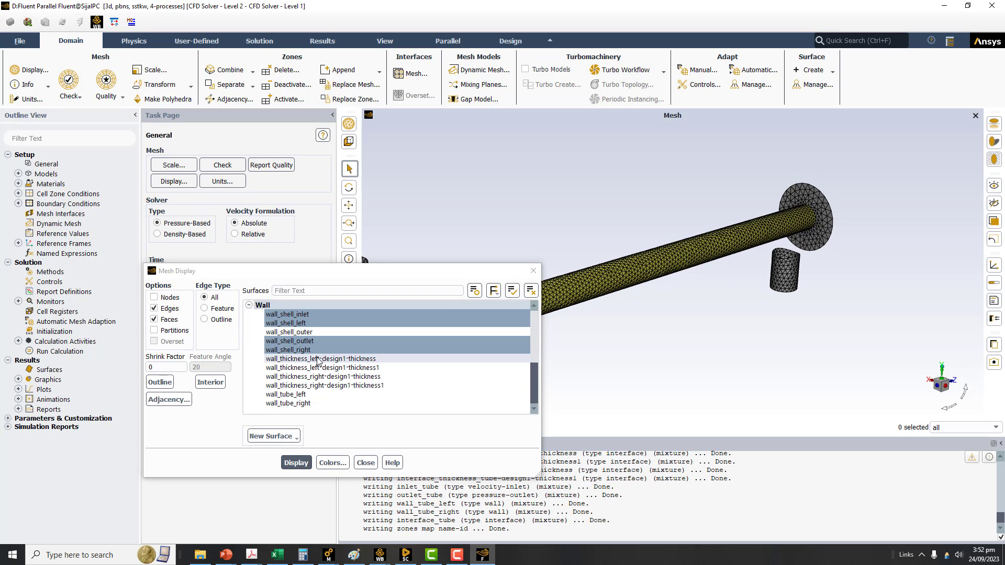
{"action": "left_click", "coordinate": [287, 395]}
{"action": "left_click", "coordinate": [291, 404]}
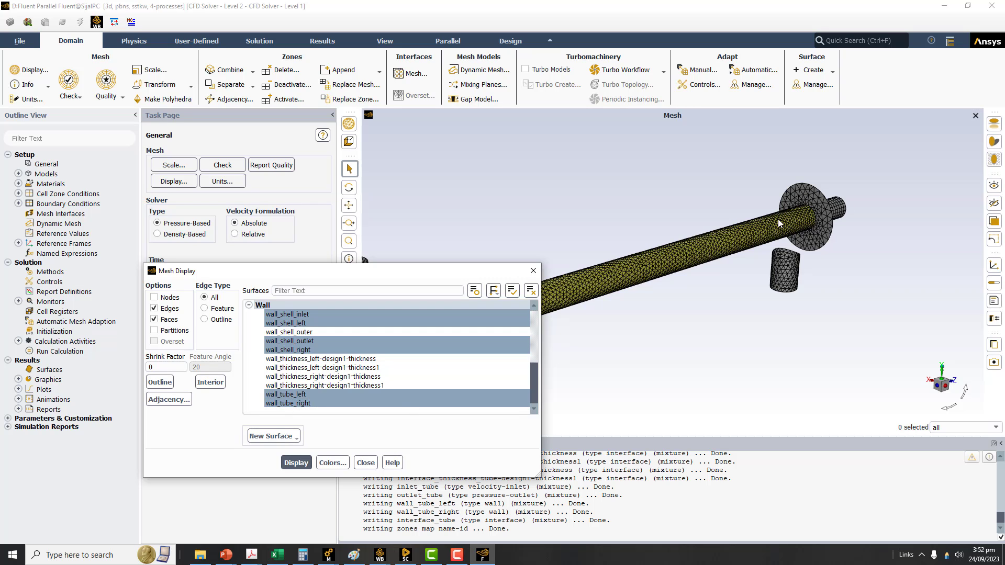
{"action": "left_click_drag", "start_coordinate": [468, 279], "coordinate": [824, 233]}
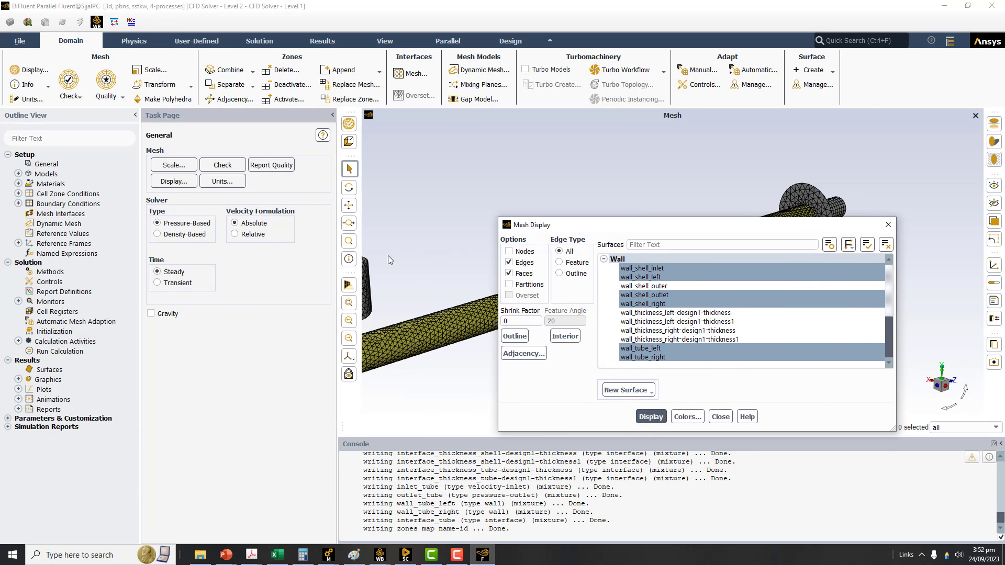
{"action": "scroll", "coordinate": [388, 256], "scroll_direction": "down", "scroll_amount": 5}
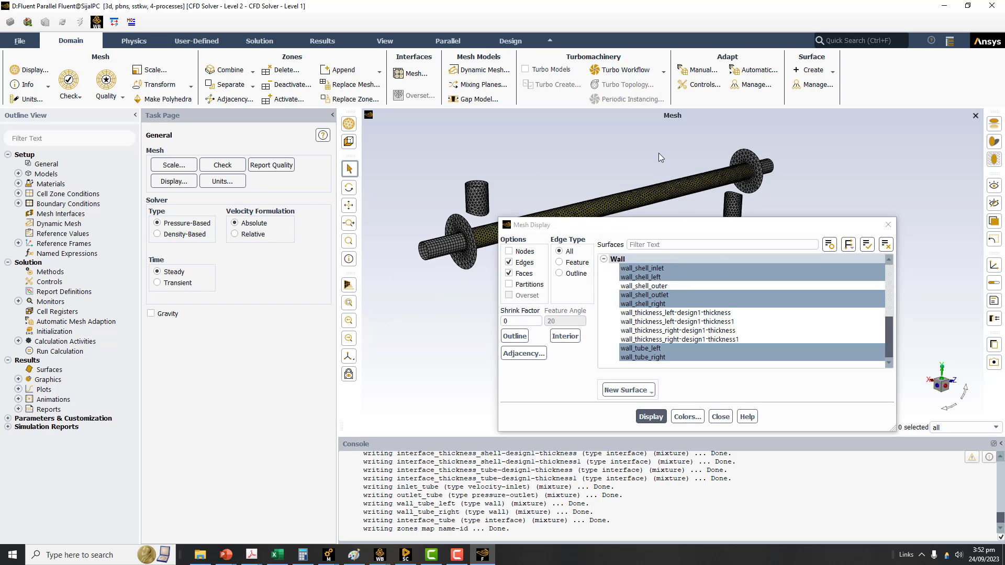
{"action": "scroll", "coordinate": [659, 157], "scroll_direction": "up", "scroll_amount": 2}
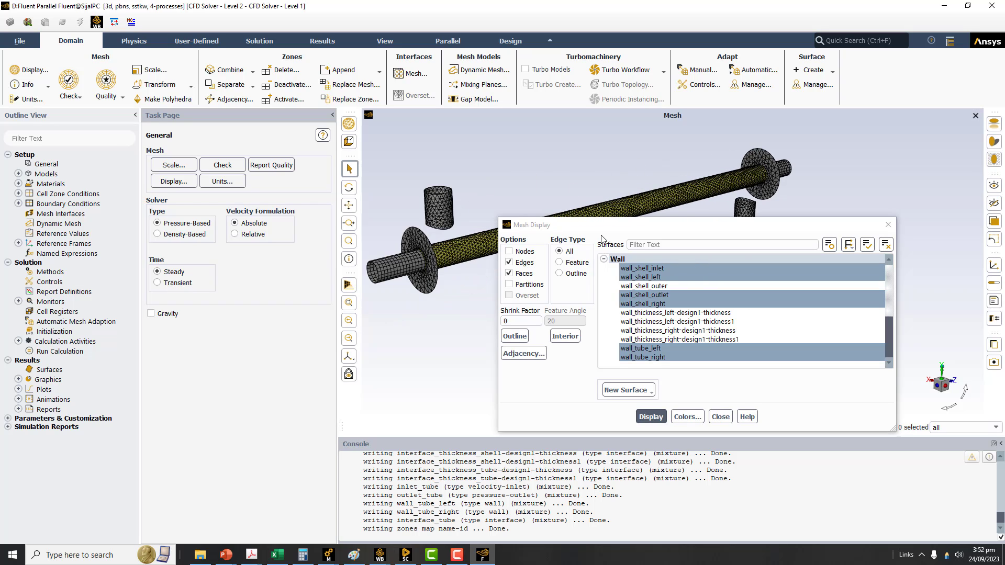
Add all four wall_thickness left and right surfaces to the displayed mesh and examine the tube end from an angle.
{"action": "left_click", "coordinate": [658, 340]}
{"action": "left_click", "coordinate": [659, 330]}
{"action": "left_click", "coordinate": [658, 321]}
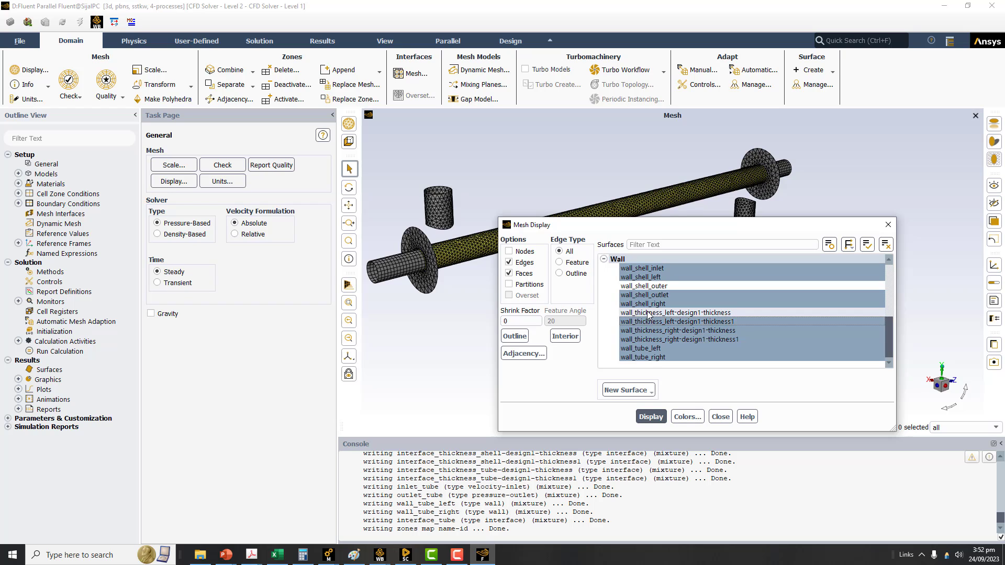
{"action": "left_click", "coordinate": [659, 313]}
{"action": "left_click", "coordinate": [653, 414]}
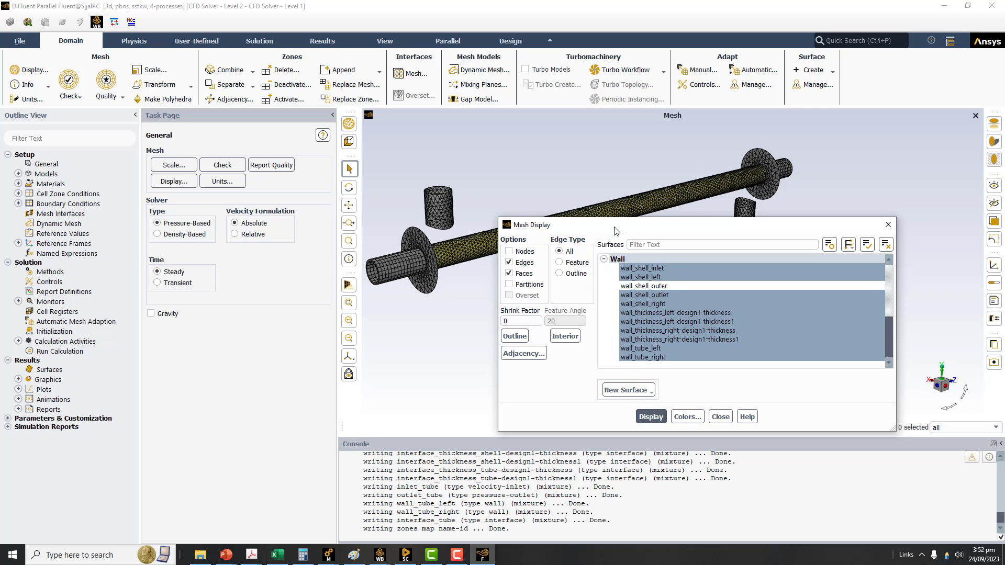
{"action": "left_click_drag", "start_coordinate": [617, 231], "coordinate": [599, 335]}
{"action": "scroll", "coordinate": [435, 250], "scroll_direction": "up", "scroll_amount": 3}
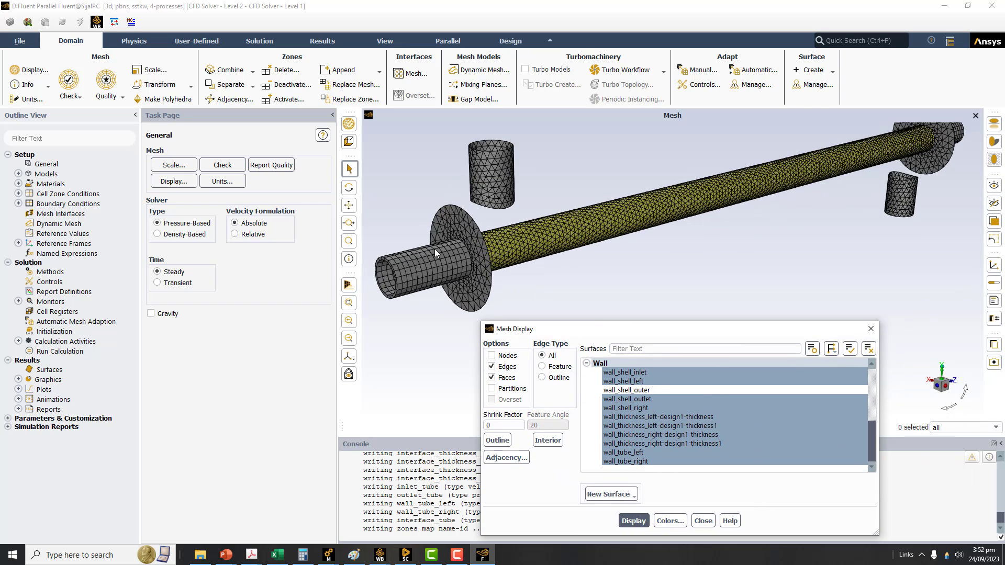
{"action": "left_click_drag", "start_coordinate": [435, 249], "coordinate": [542, 230]}
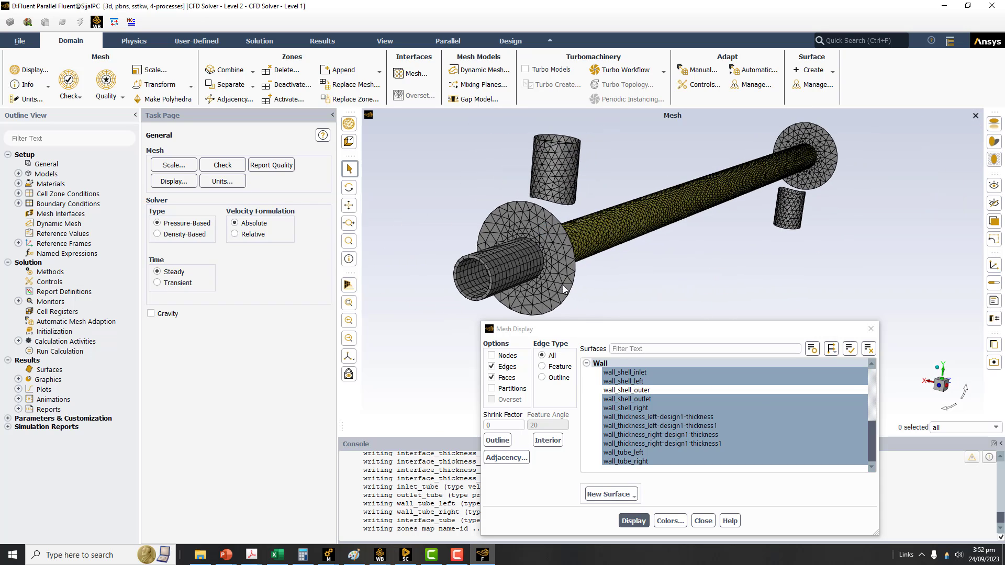
Include wall_shell_outer among the selected walls and redisplay the mesh.
{"action": "left_click", "coordinate": [627, 390]}
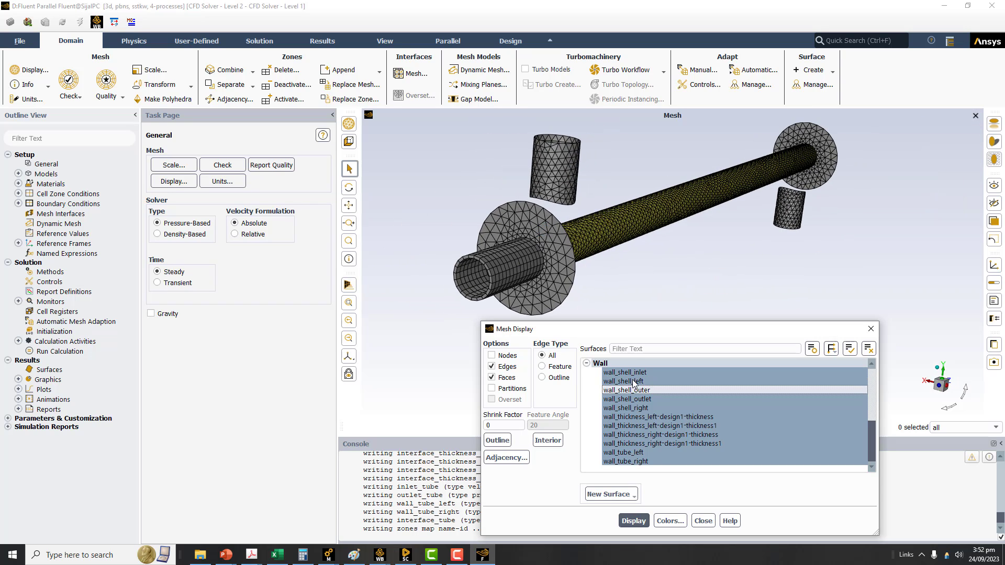
{"action": "left_click", "coordinate": [635, 521]}
{"action": "scroll", "coordinate": [689, 451], "scroll_direction": "down", "scroll_amount": 3}
{"action": "scroll", "coordinate": [689, 452], "scroll_direction": "up", "scroll_amount": 3}
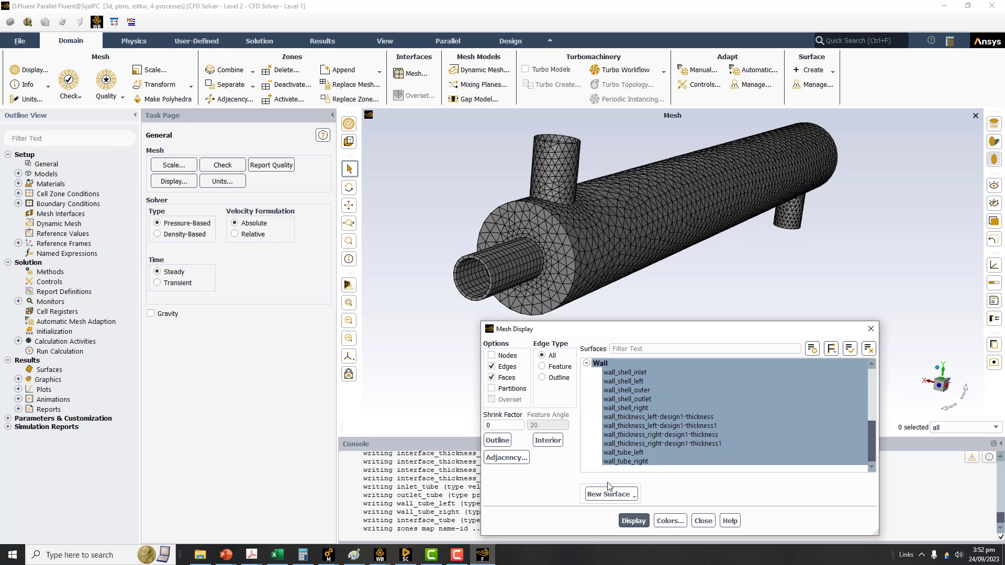
Color the mesh by surface instead of by type, redisplay it, and view the differently colored walls.
{"action": "left_click", "coordinate": [671, 521]}
{"action": "left_click", "coordinate": [155, 308]}
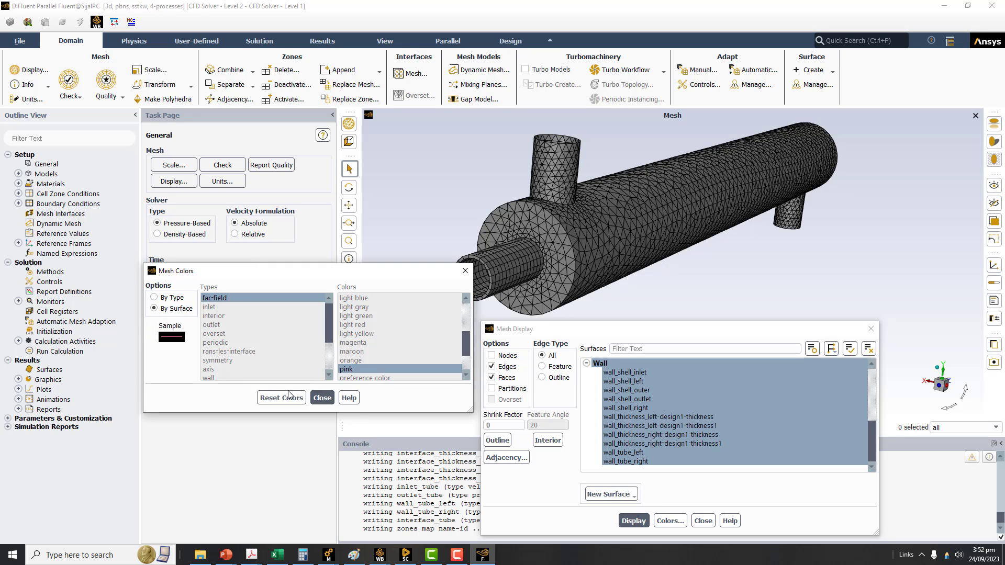
{"action": "left_click", "coordinate": [322, 398]}
{"action": "left_click", "coordinate": [633, 521]}
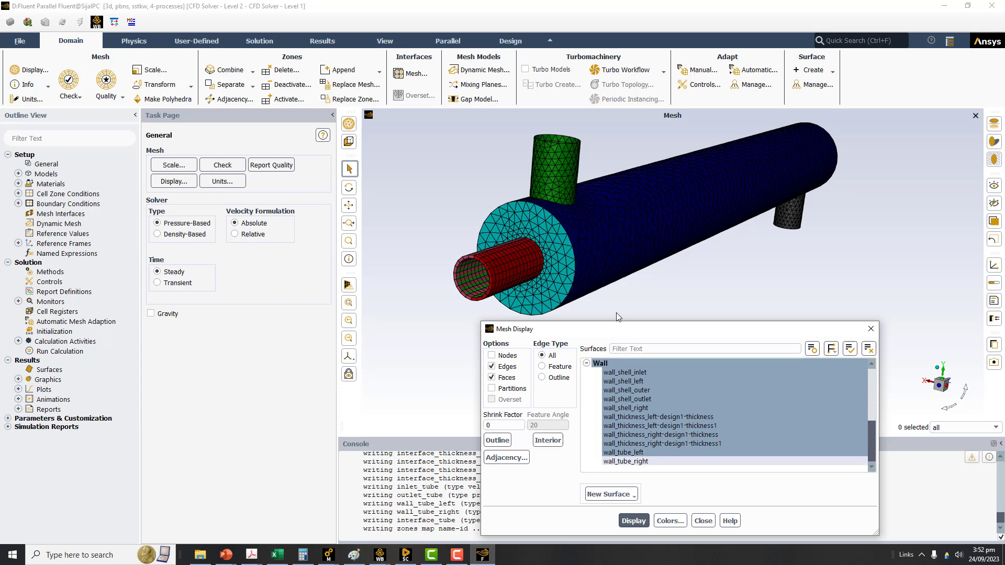
{"action": "middle_click_drag", "start_coordinate": [636, 293], "coordinate": [388, 282]}
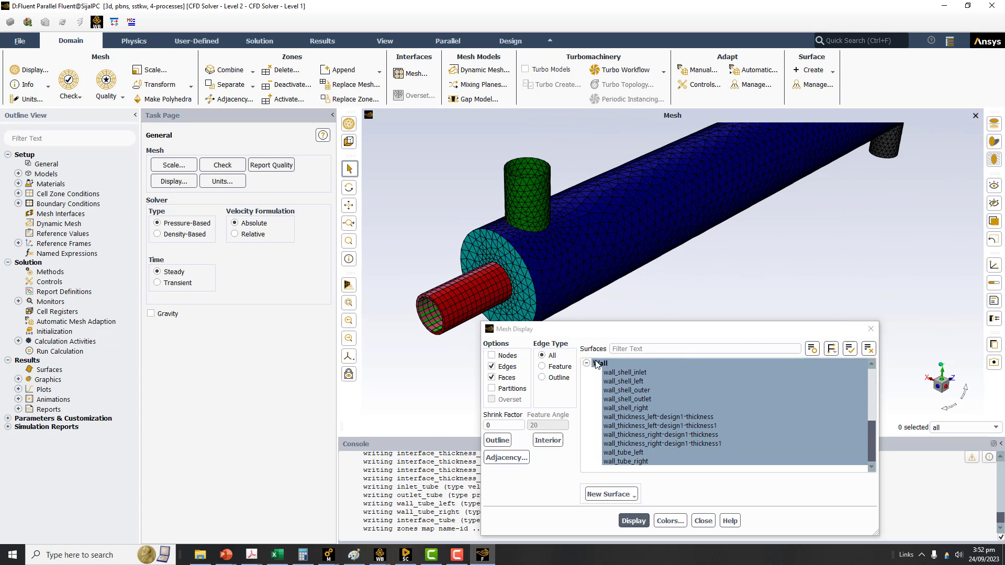
Add the whole Outlet group, outlet_shell and outlet_tube, to the displayed mesh.
{"action": "scroll", "coordinate": [653, 381], "scroll_direction": "up", "scroll_amount": 5}
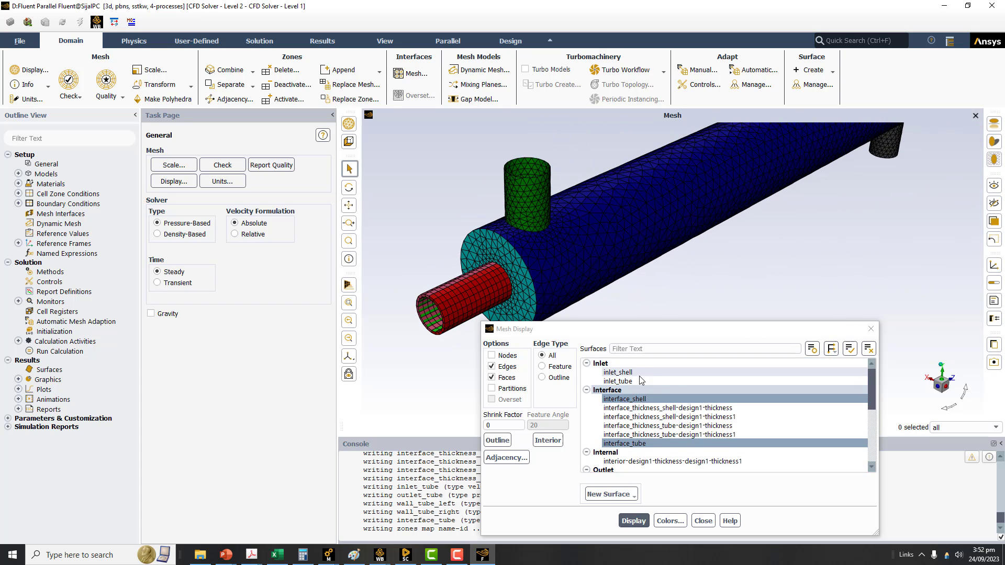
{"action": "scroll", "coordinate": [632, 419], "scroll_direction": "down", "scroll_amount": 3}
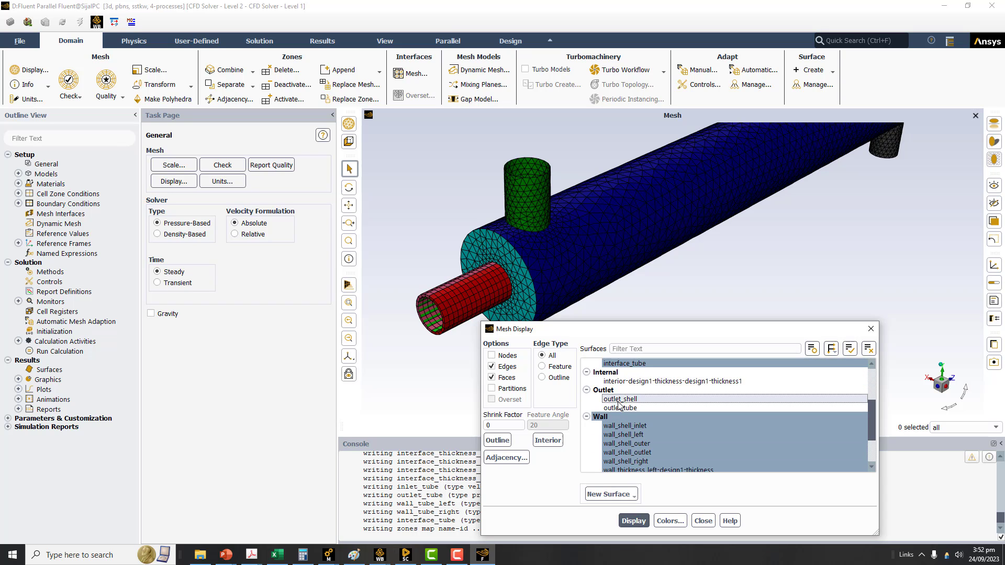
{"action": "left_click", "coordinate": [604, 390]}
{"action": "left_click", "coordinate": [635, 521]}
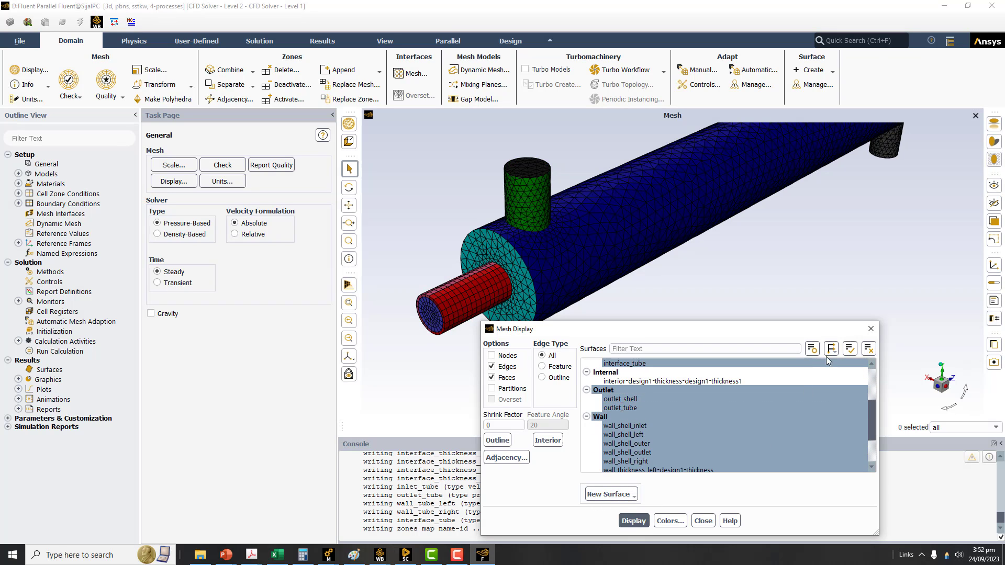
Close the mesh display settings and examine the colored surfaces at the opposite end of the heat exchanger.
{"action": "left_click", "coordinate": [872, 329]}
{"action": "left_click_drag", "start_coordinate": [674, 210], "coordinate": [699, 175]}
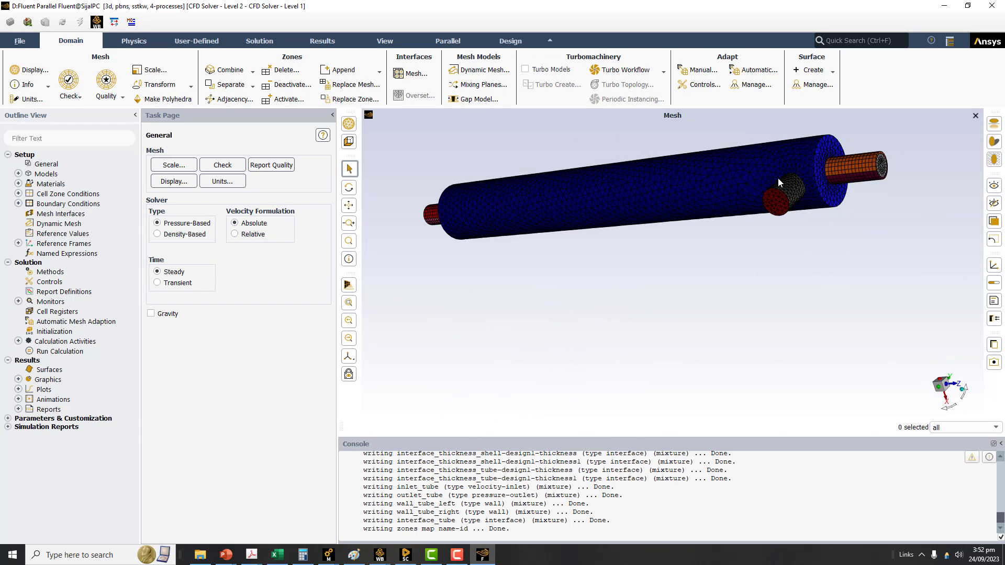
{"action": "scroll", "coordinate": [796, 191], "scroll_direction": "up", "scroll_amount": 2}
{"action": "scroll", "coordinate": [737, 202], "scroll_direction": "up", "scroll_amount": 2}
{"action": "scroll", "coordinate": [726, 212], "scroll_direction": "down", "scroll_amount": 2}
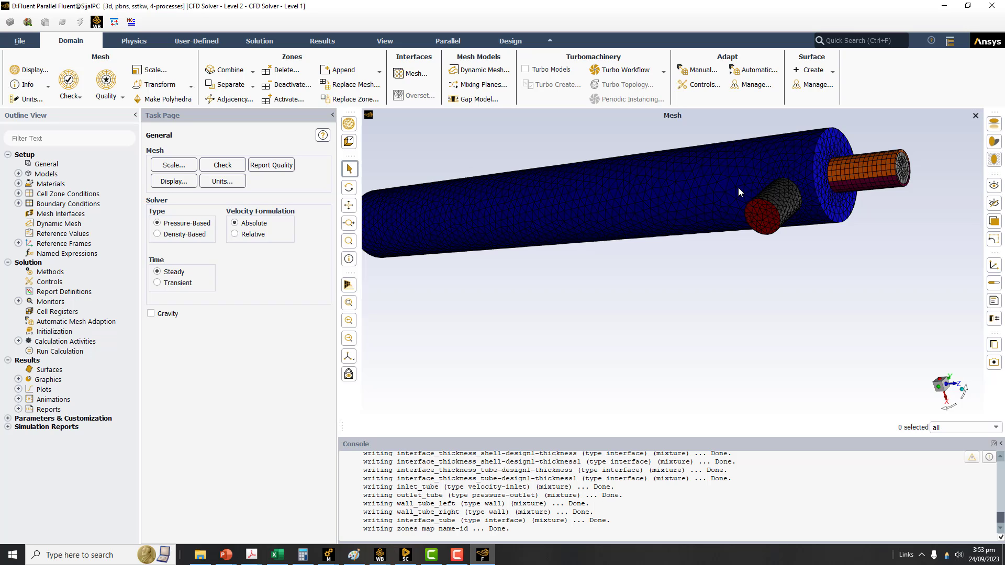
Switch to PowerPoint and open the HeatExchangerCFD presentation.
{"action": "mouse_move", "coordinate": [233, 551]}
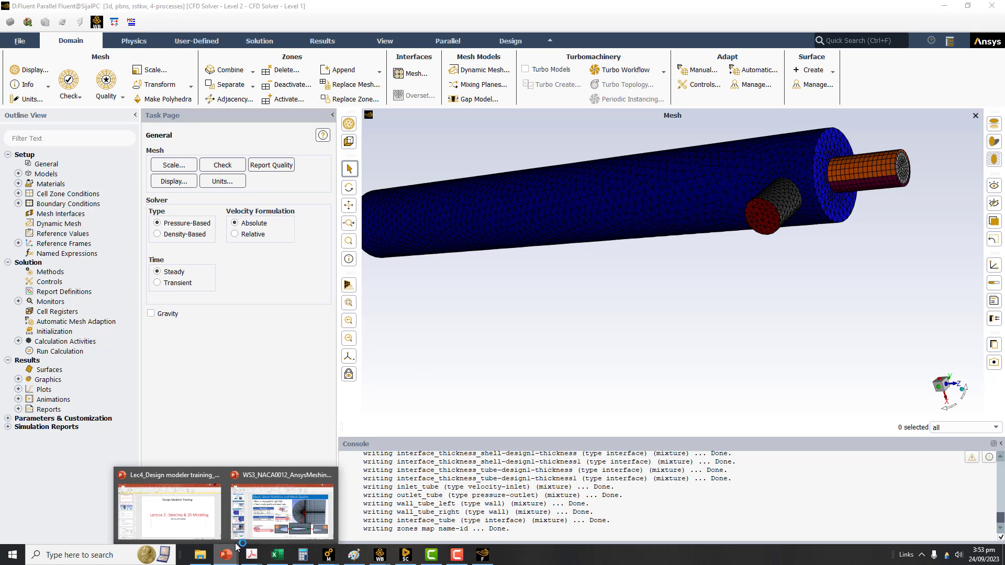
{"action": "left_click", "coordinate": [255, 515]}
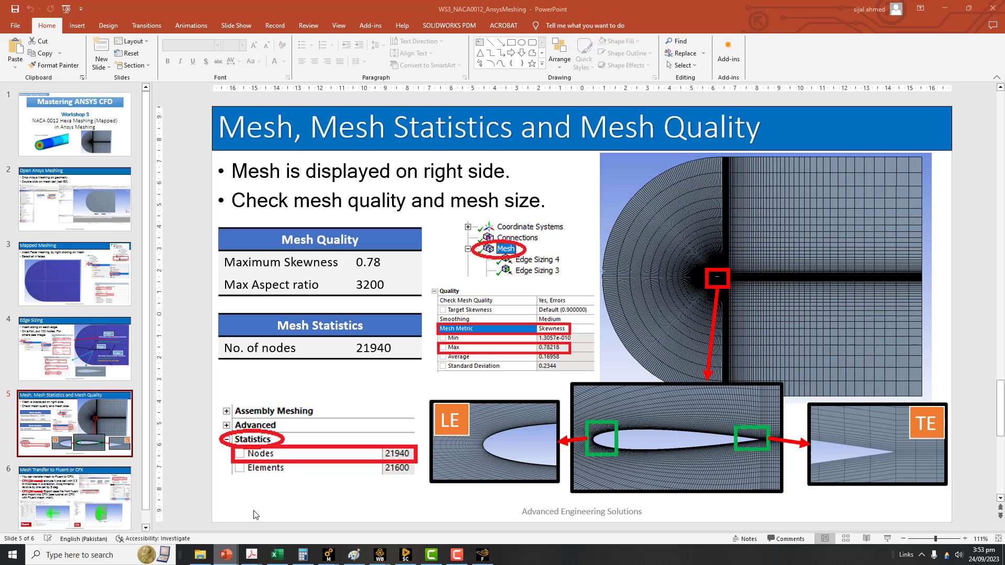
{"action": "left_click", "coordinate": [16, 26]}
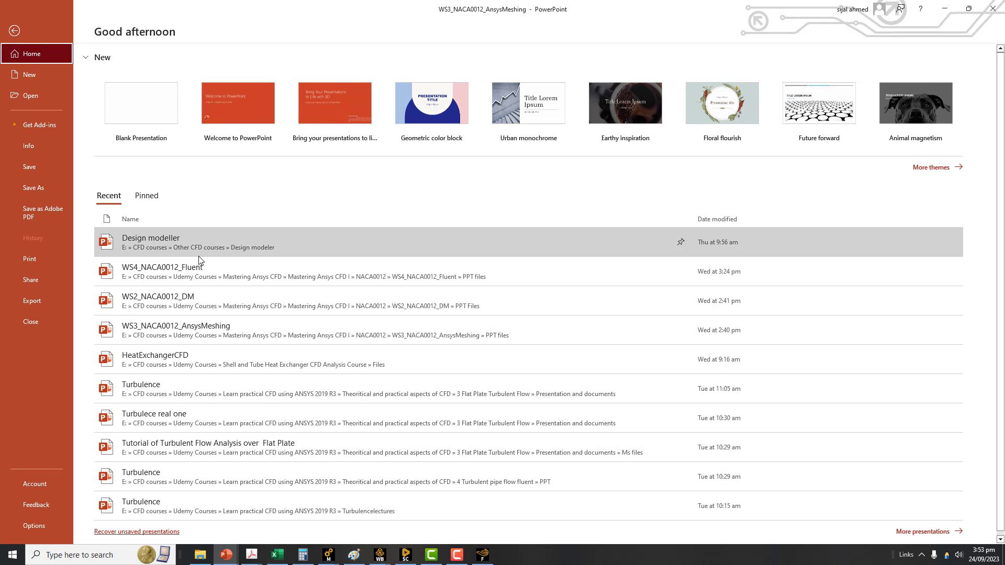
{"action": "key", "text": "Escape"}
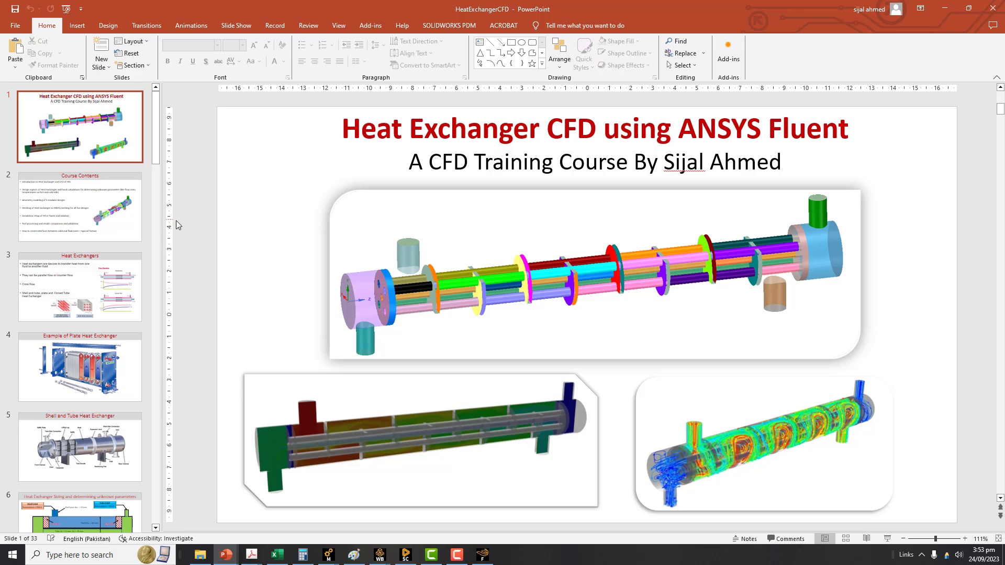
Review the Course Contents, Heat Exchangers, plate heat exchanger example, and Shell and Tube Heat Exchanger slides in order.
{"action": "left_click", "coordinate": [104, 219]}
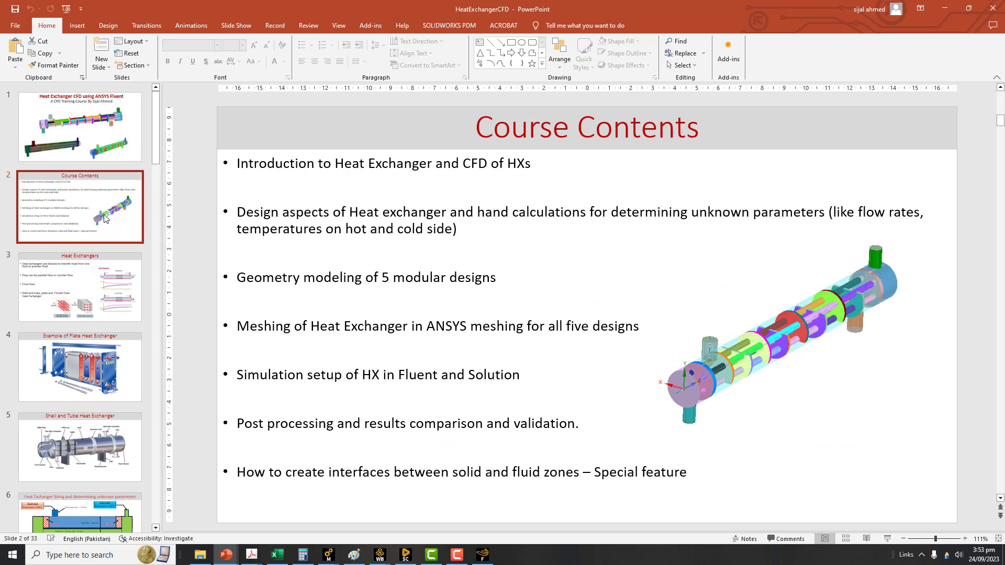
{"action": "left_click", "coordinate": [96, 279]}
{"action": "left_click", "coordinate": [77, 349]}
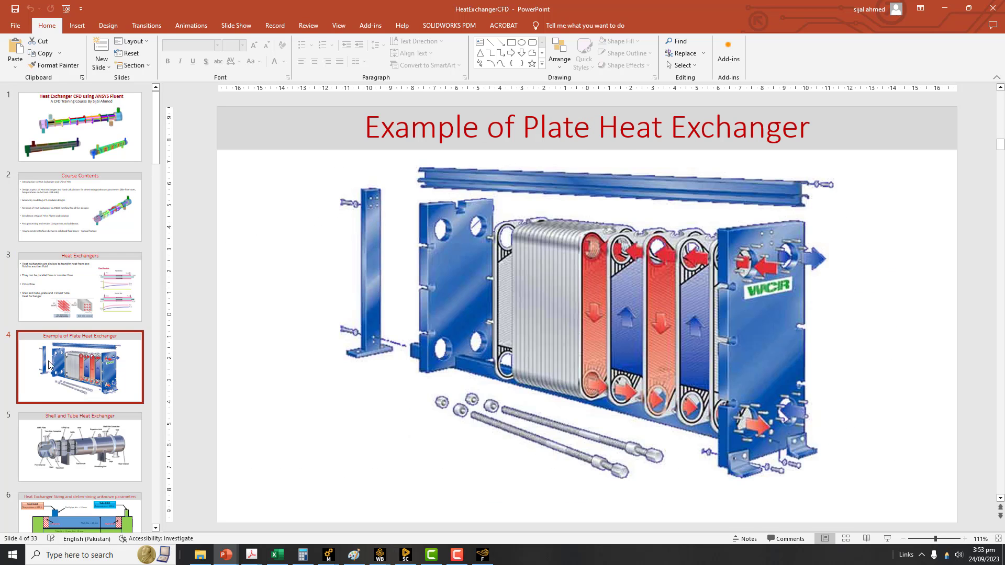
{"action": "key", "text": "Down"}
{"action": "scroll", "coordinate": [155, 157], "scroll_direction": "down", "scroll_amount": 2}
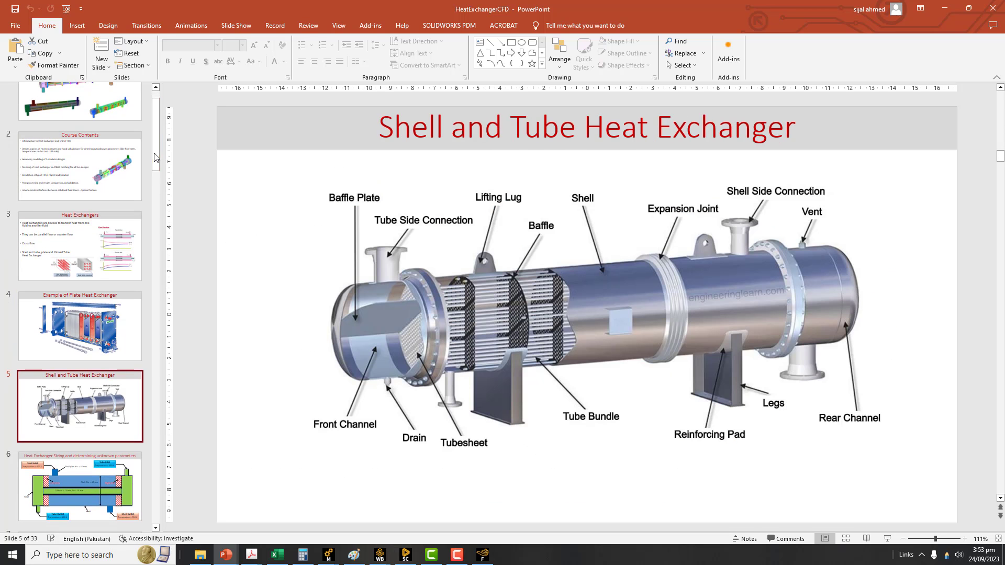